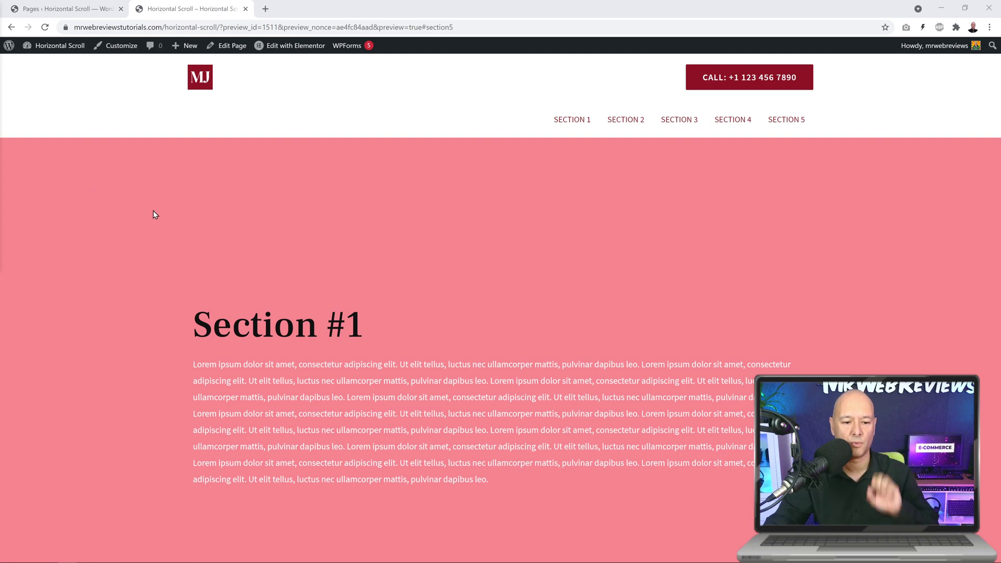
- Jump to Section #1 via the SECTION 1 menu link, then scroll through Sections #1–#5 to the footer
{"action": "left_click", "coordinate": [574, 125]}
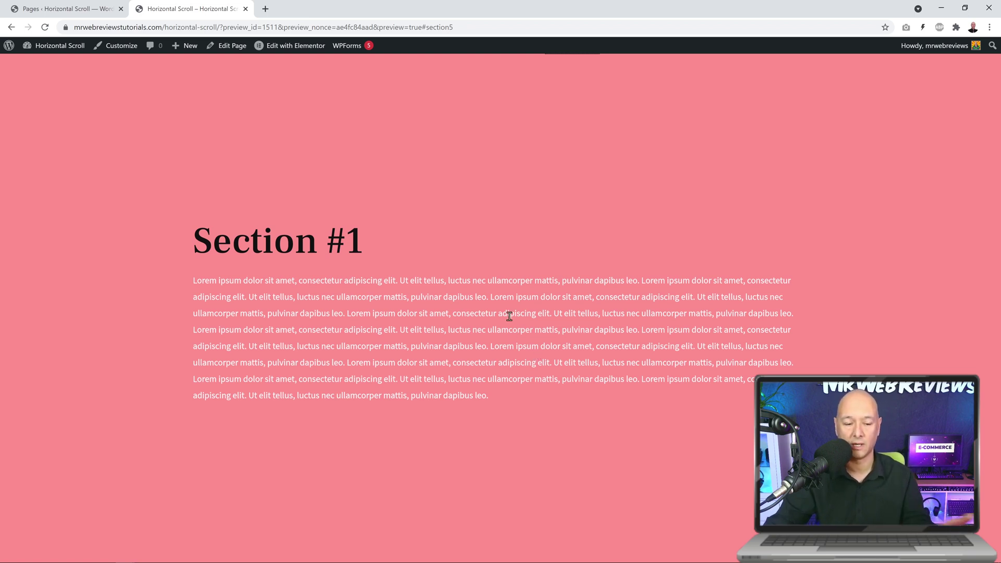
{"action": "scroll", "coordinate": [500, 291], "scroll_direction": "down", "scroll_amount": 3}
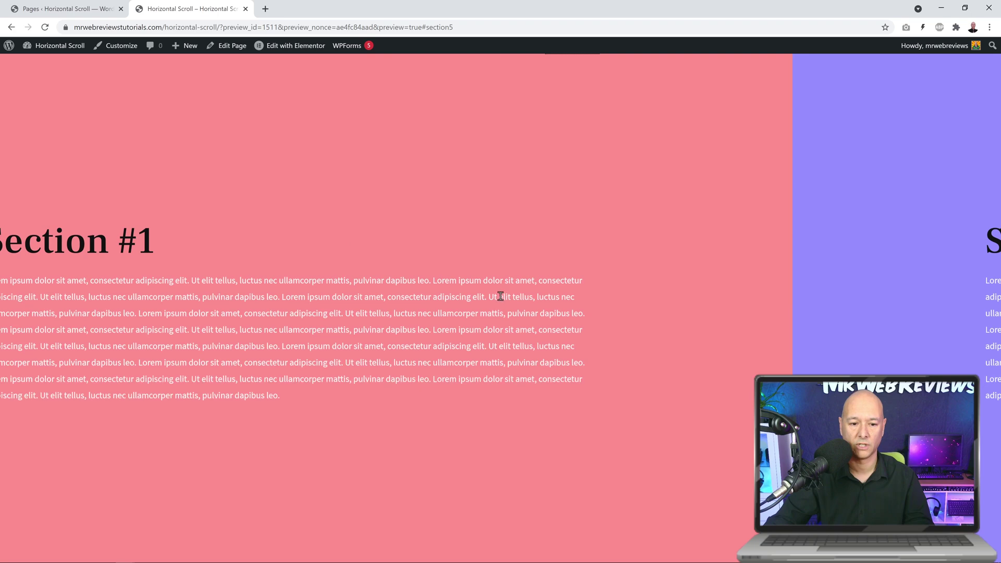
{"action": "scroll", "coordinate": [503, 302], "scroll_direction": "down", "scroll_amount": 5}
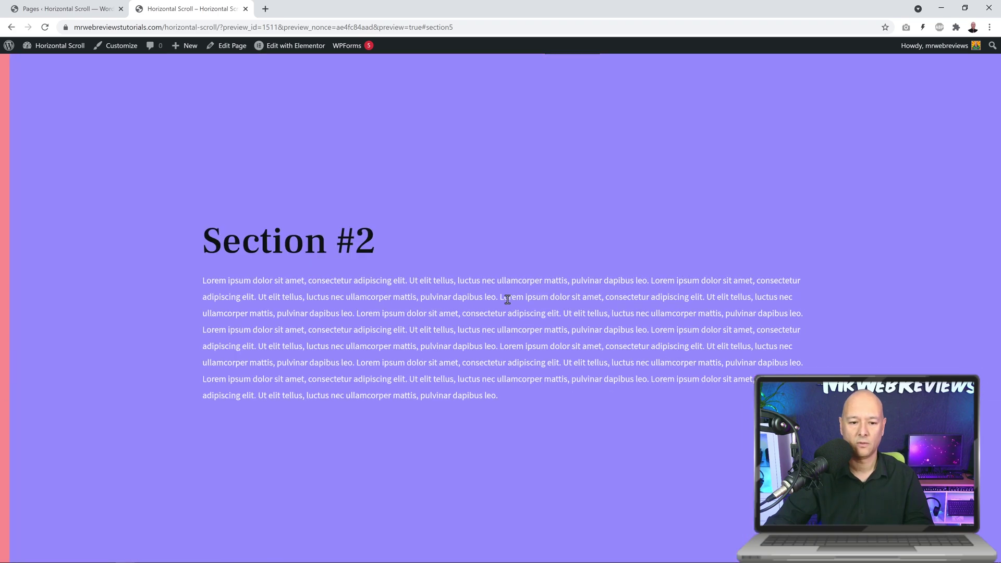
{"action": "scroll", "coordinate": [507, 300], "scroll_direction": "down", "scroll_amount": 5}
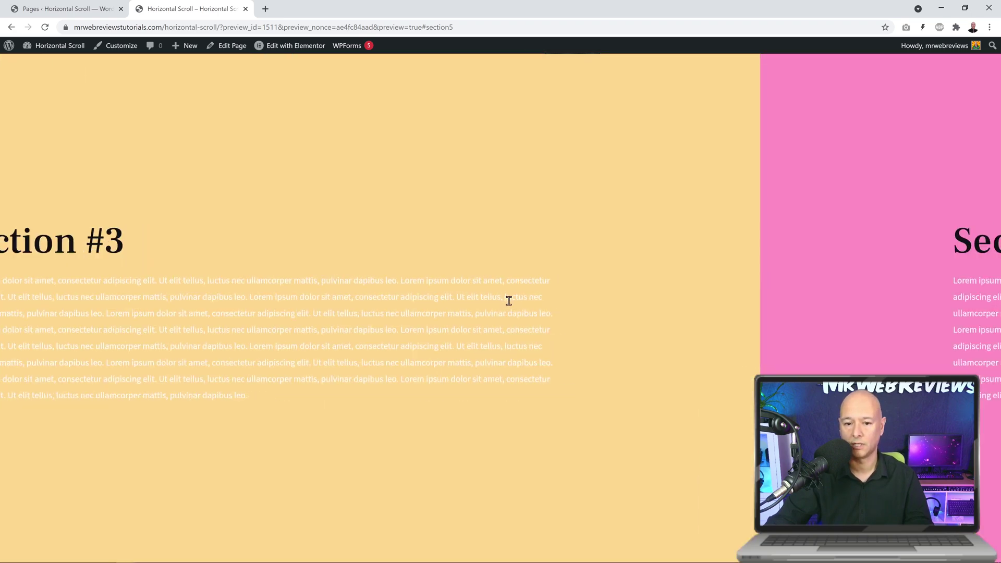
{"action": "scroll", "coordinate": [510, 300], "scroll_direction": "up", "scroll_amount": 4}
{"action": "scroll", "coordinate": [509, 300], "scroll_direction": "up", "scroll_amount": 6}
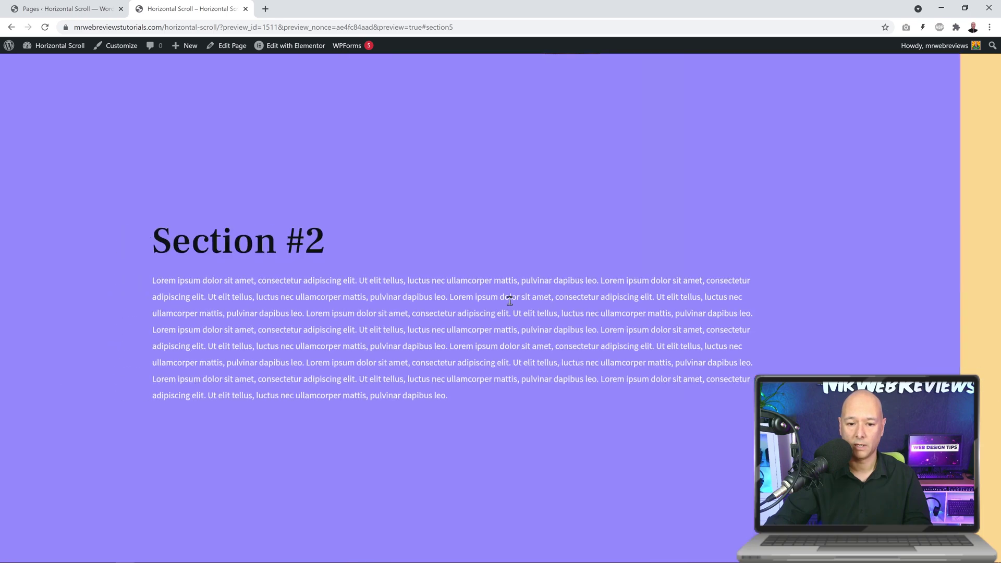
{"action": "scroll", "coordinate": [509, 301], "scroll_direction": "up", "scroll_amount": 3}
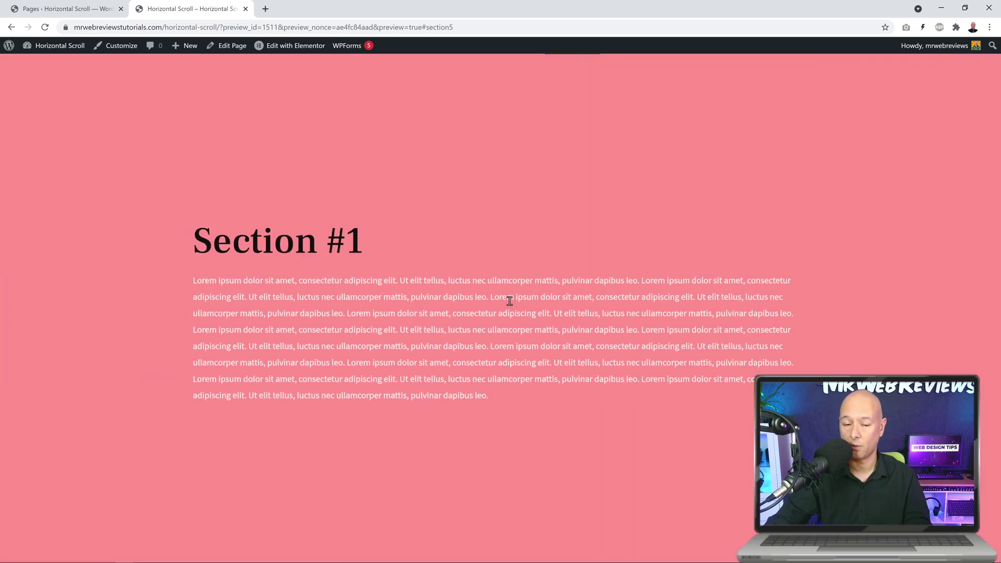
{"action": "scroll", "coordinate": [509, 301], "scroll_direction": "down", "scroll_amount": 6}
{"action": "scroll", "coordinate": [509, 301], "scroll_direction": "down", "scroll_amount": 6}
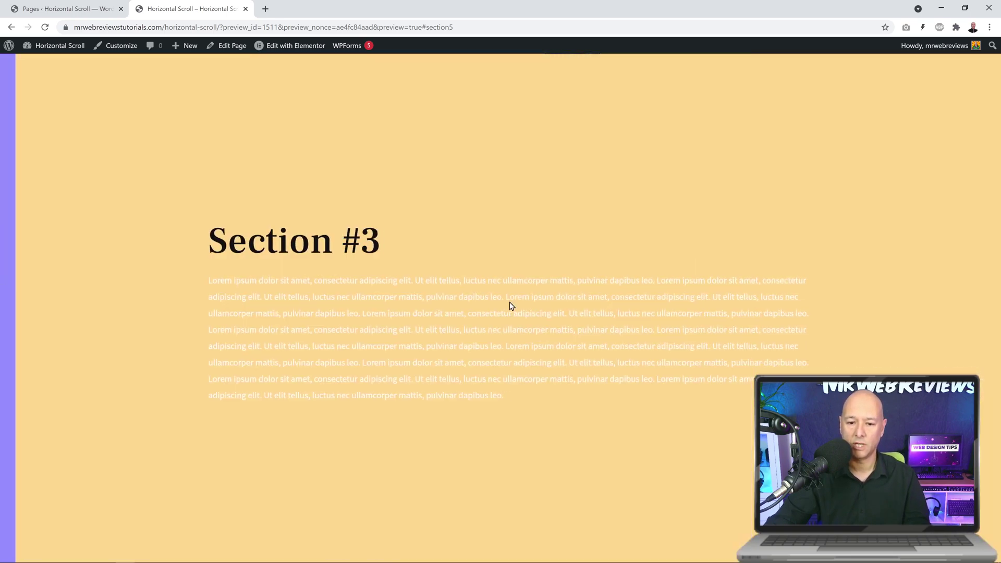
{"action": "scroll", "coordinate": [510, 302], "scroll_direction": "down", "scroll_amount": 5}
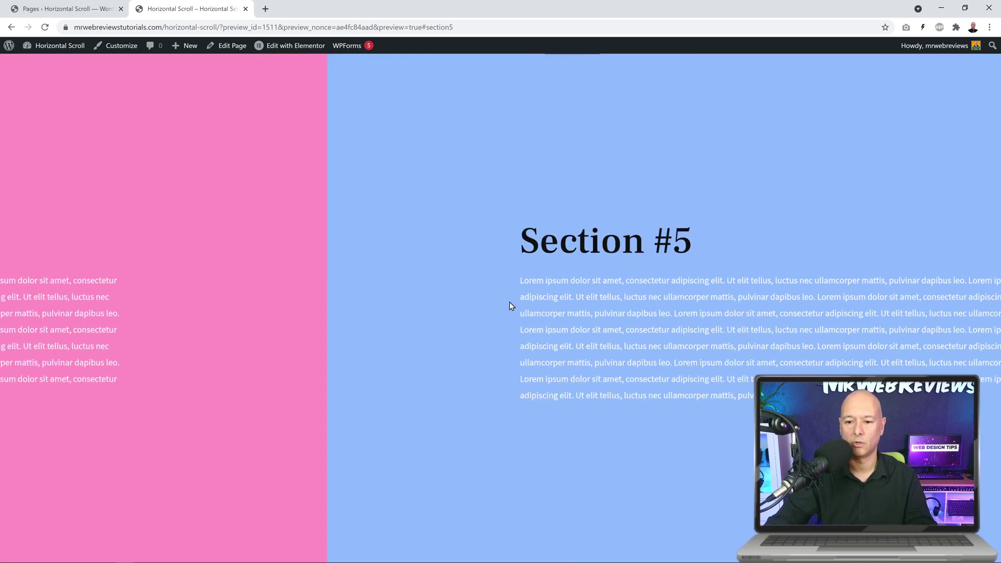
{"action": "scroll", "coordinate": [509, 302], "scroll_direction": "down", "scroll_amount": 4}
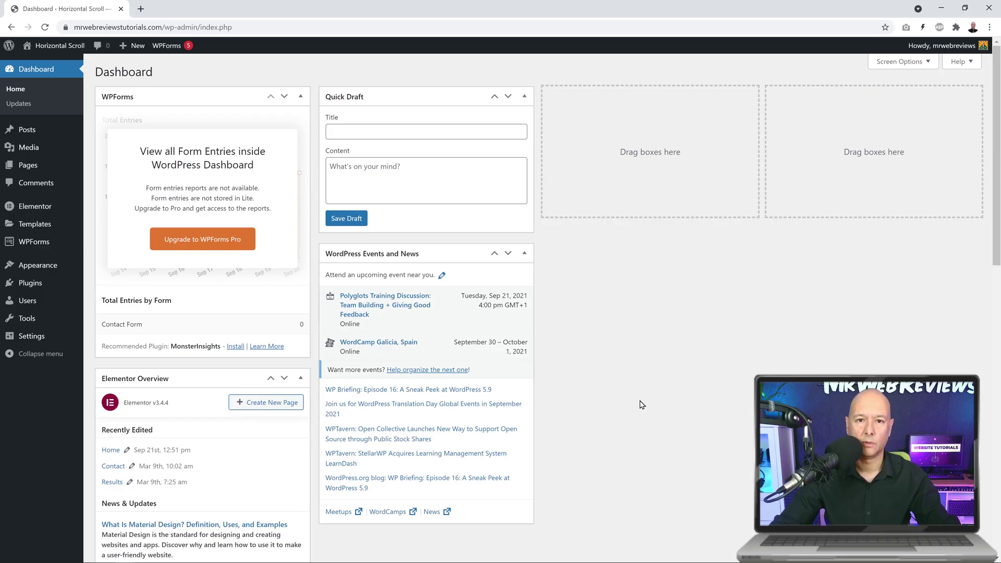
- Add a new page titled 'Horizontal Scroll'
{"action": "left_click", "coordinate": [27, 165]}
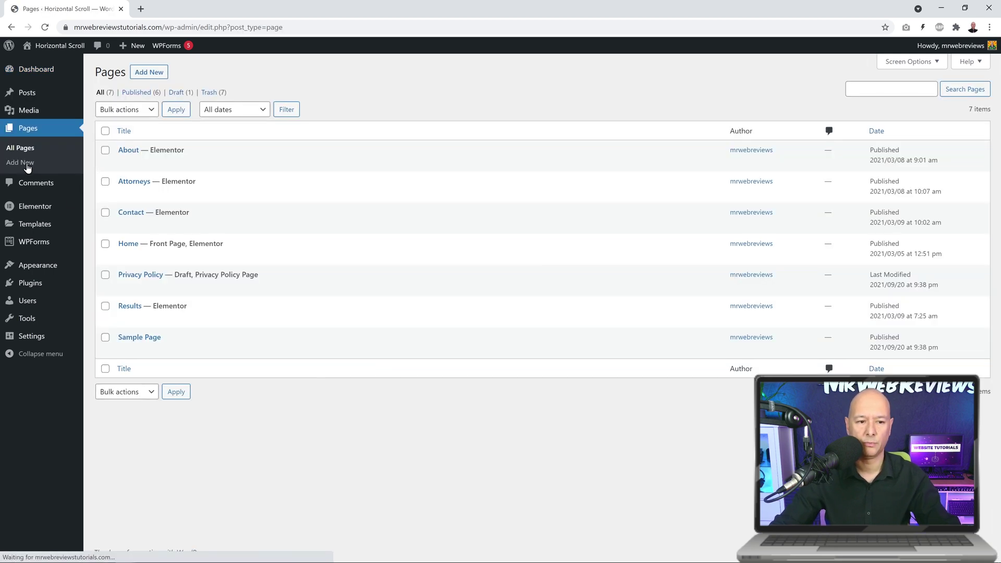
{"action": "left_click", "coordinate": [146, 75]}
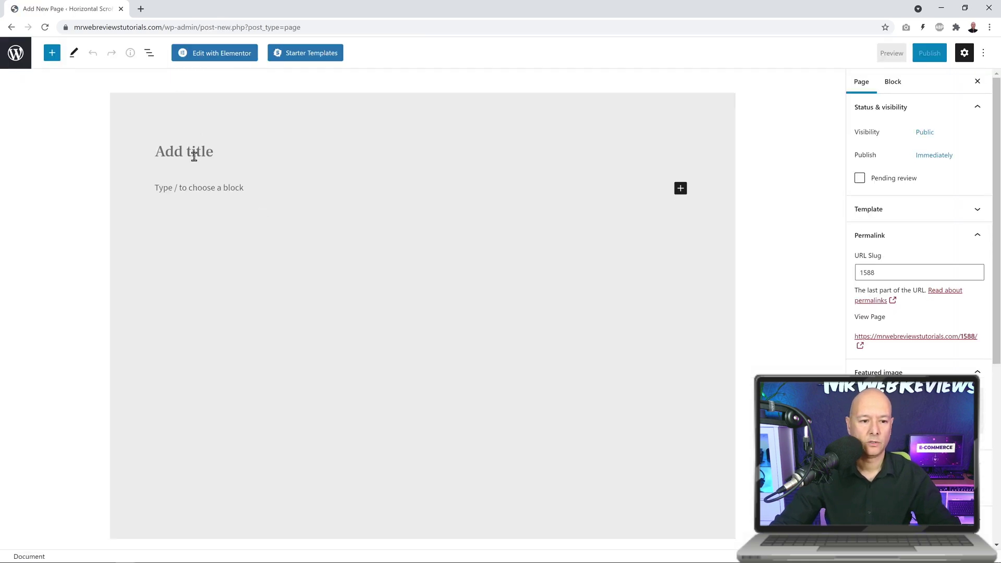
{"action": "left_click", "coordinate": [193, 153]}
{"action": "type", "text": "Horizontal Scroll"}
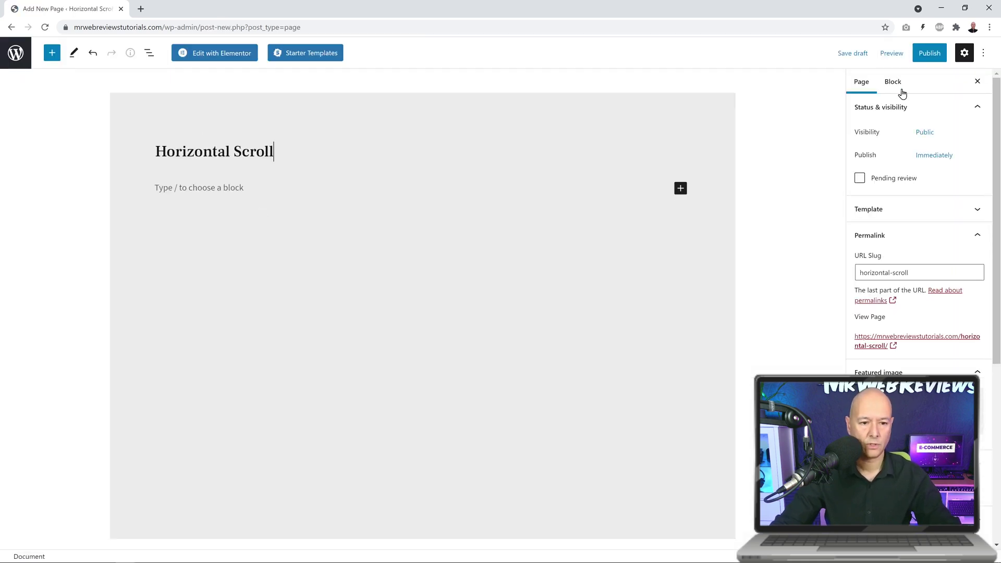
- Publish the page and open it with Elementor
{"action": "left_click", "coordinate": [929, 53]}
{"action": "left_click", "coordinate": [888, 52]}
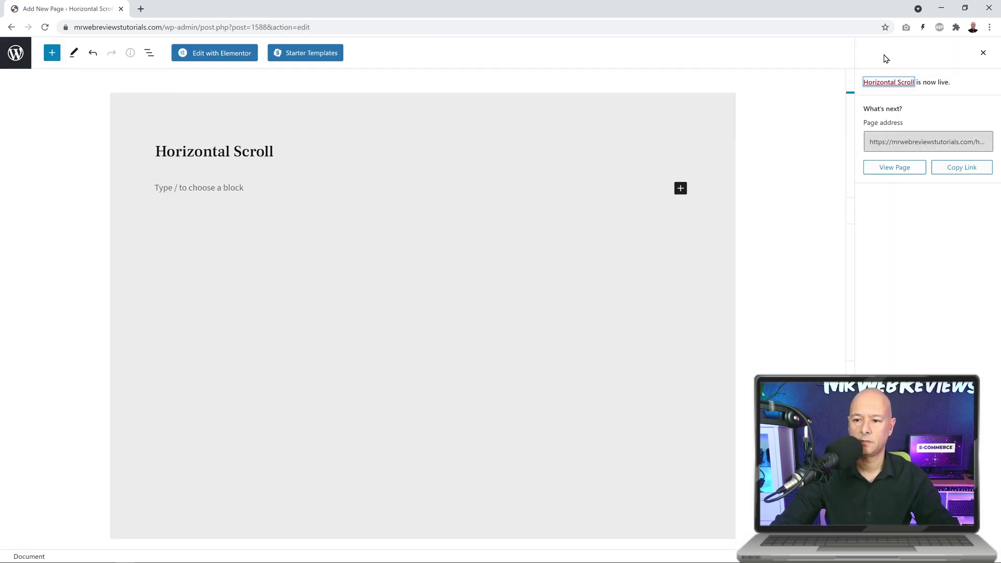
{"action": "left_click", "coordinate": [208, 61]}
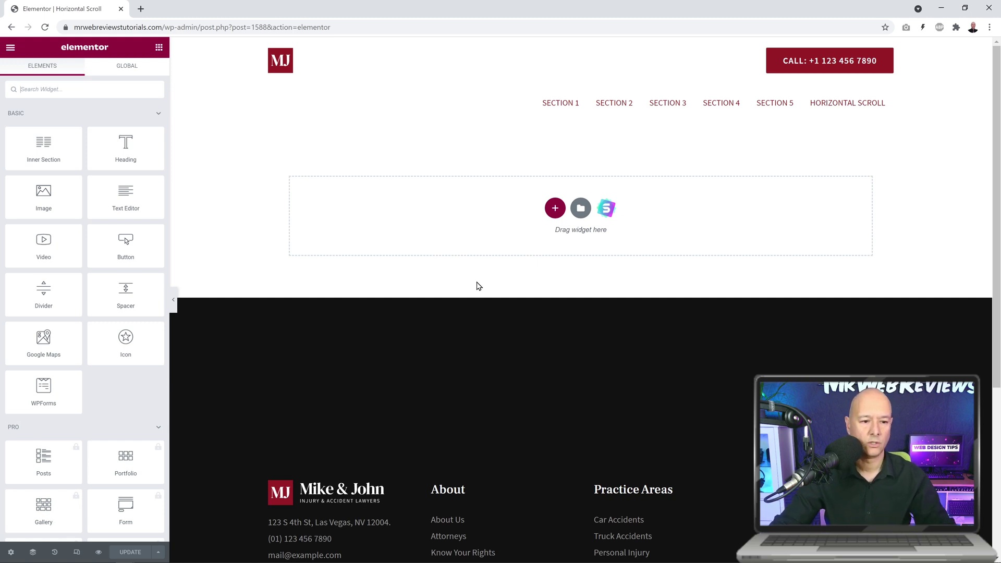
- Add a one-column section with its height set to Fit To Screen
{"action": "left_click", "coordinate": [555, 209]}
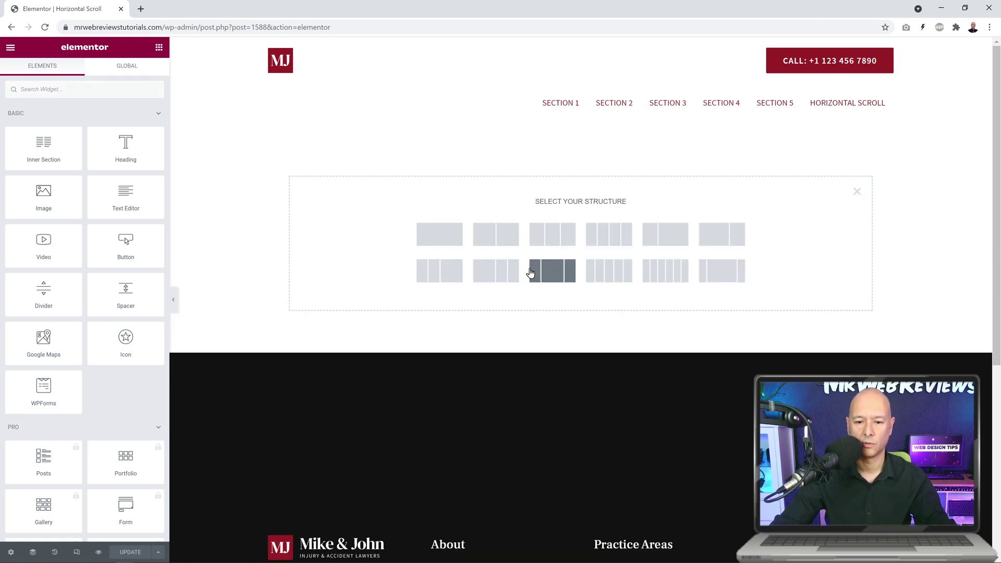
{"action": "left_click", "coordinate": [441, 239]}
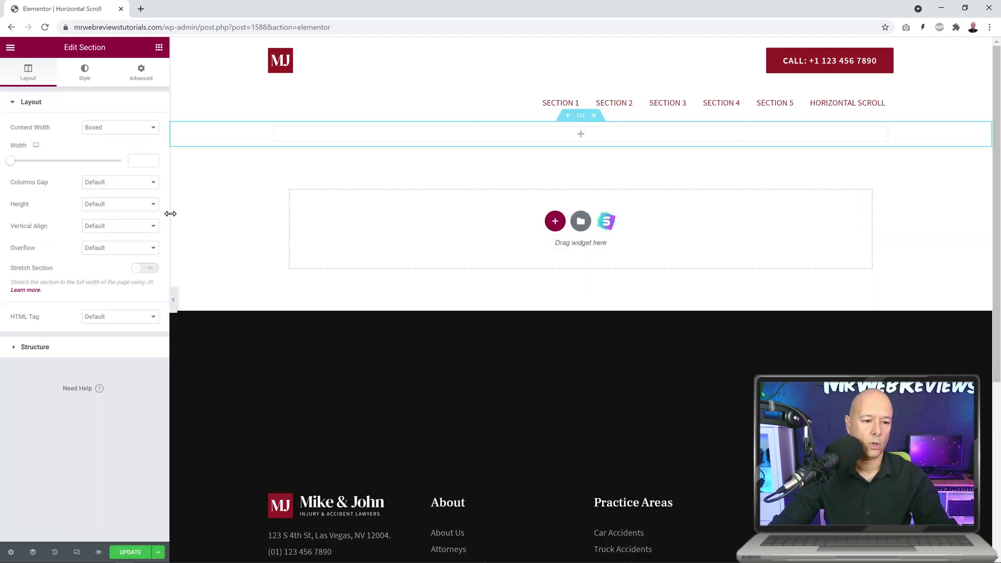
{"action": "left_click", "coordinate": [150, 208]}
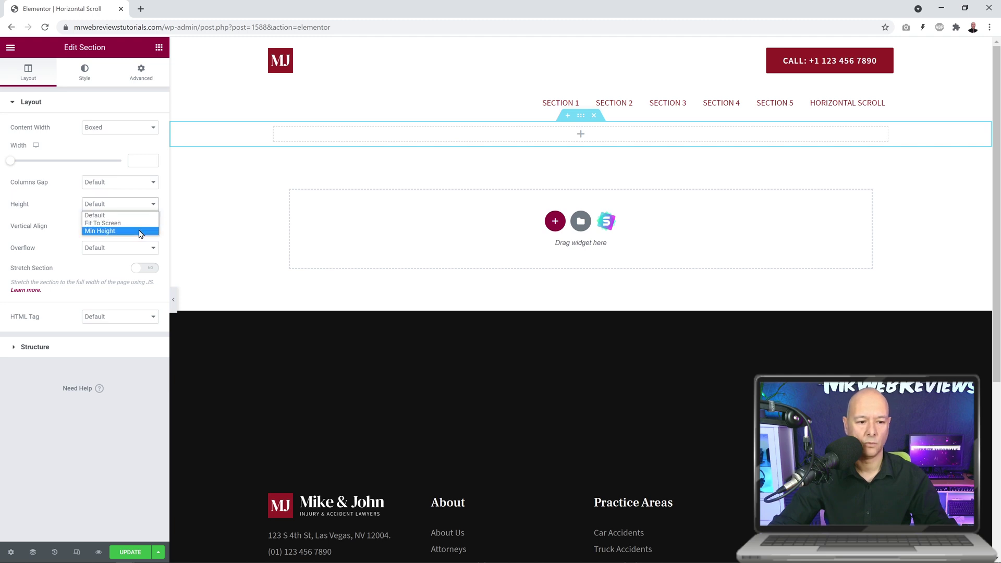
{"action": "left_click", "coordinate": [140, 224]}
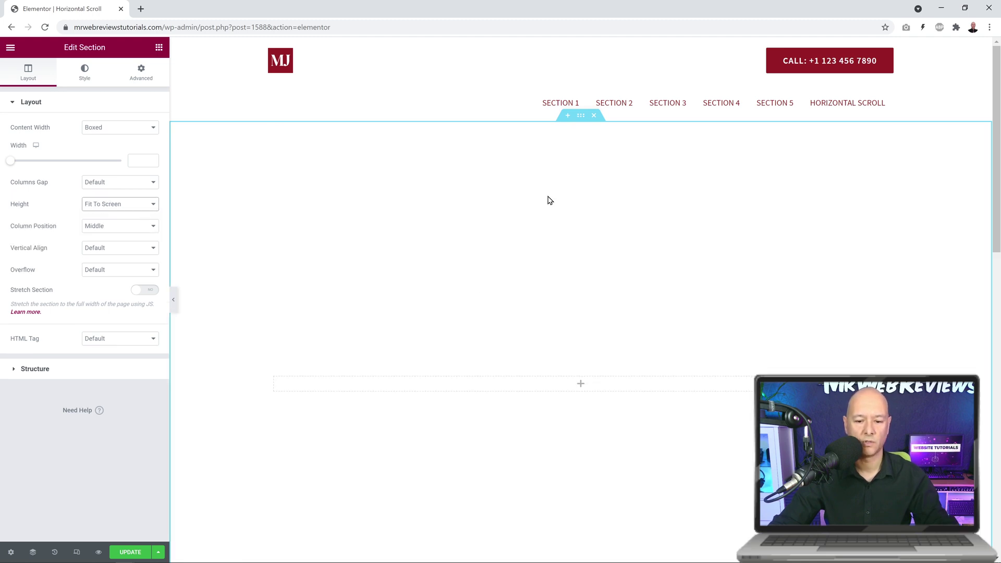
{"action": "scroll", "coordinate": [561, 344], "scroll_direction": "down", "scroll_amount": 3}
{"action": "scroll", "coordinate": [563, 344], "scroll_direction": "up", "scroll_amount": 2}
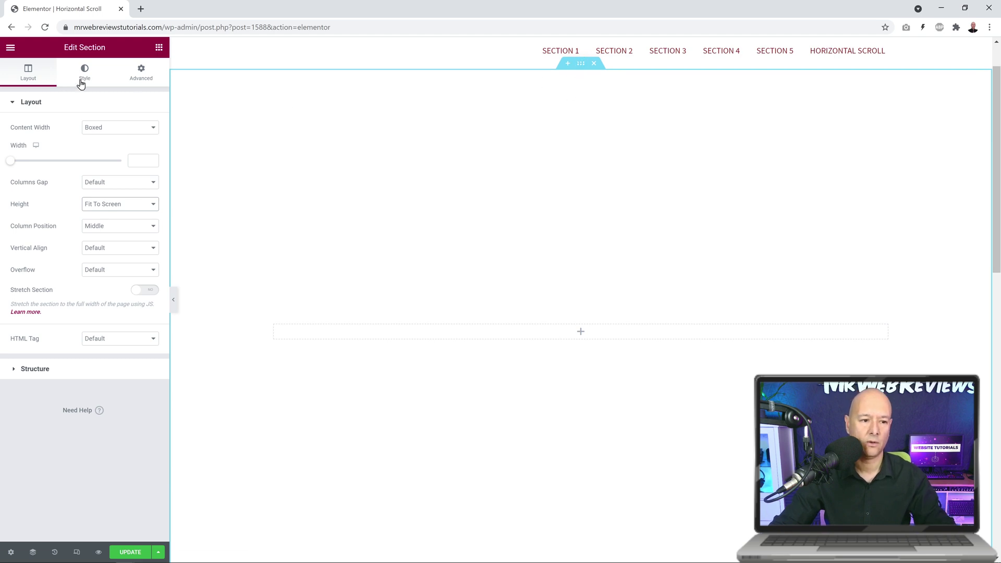
- Give the section a classic pink #FF7676 background and drop a Heading widget into it
{"action": "left_click", "coordinate": [82, 85]}
{"action": "left_click", "coordinate": [110, 150]}
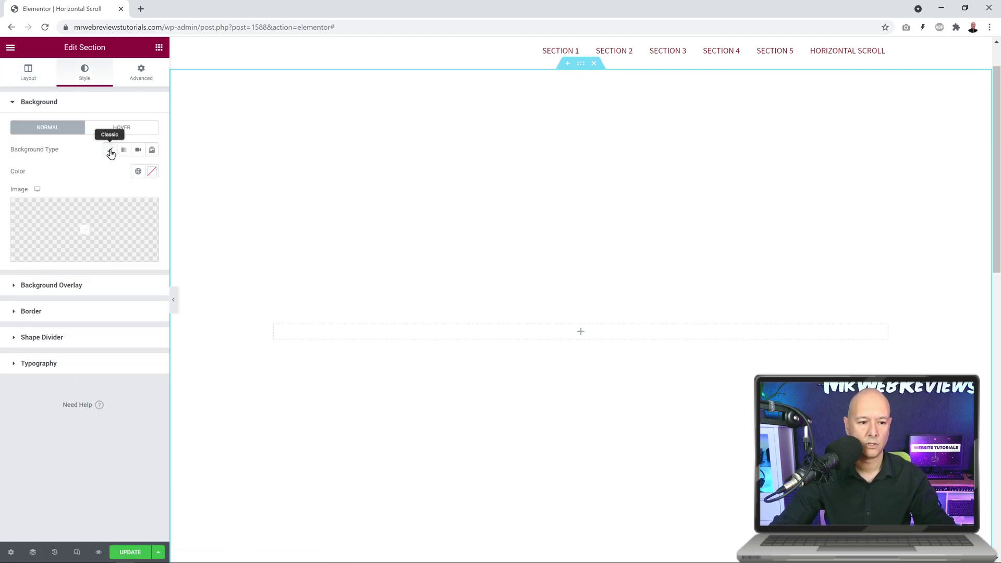
{"action": "left_click", "coordinate": [151, 172]}
{"action": "mouse_move", "coordinate": [104, 267]}
{"action": "left_mouse_down"}
{"action": "mouse_move", "coordinate": [85, 208]}
{"action": "mouse_move", "coordinate": [97, 208]}
{"action": "left_mouse_up"}
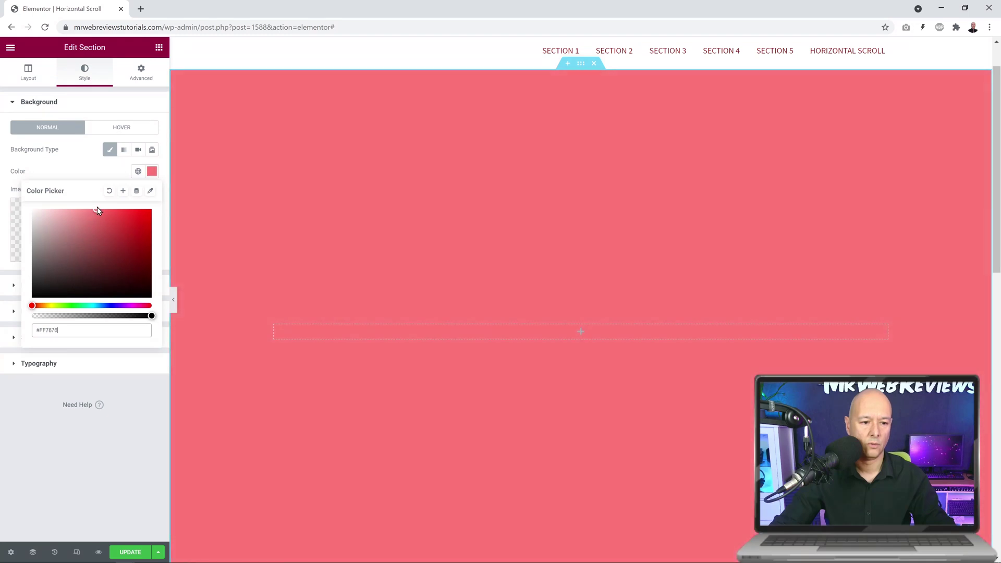
{"action": "left_click", "coordinate": [89, 161]}
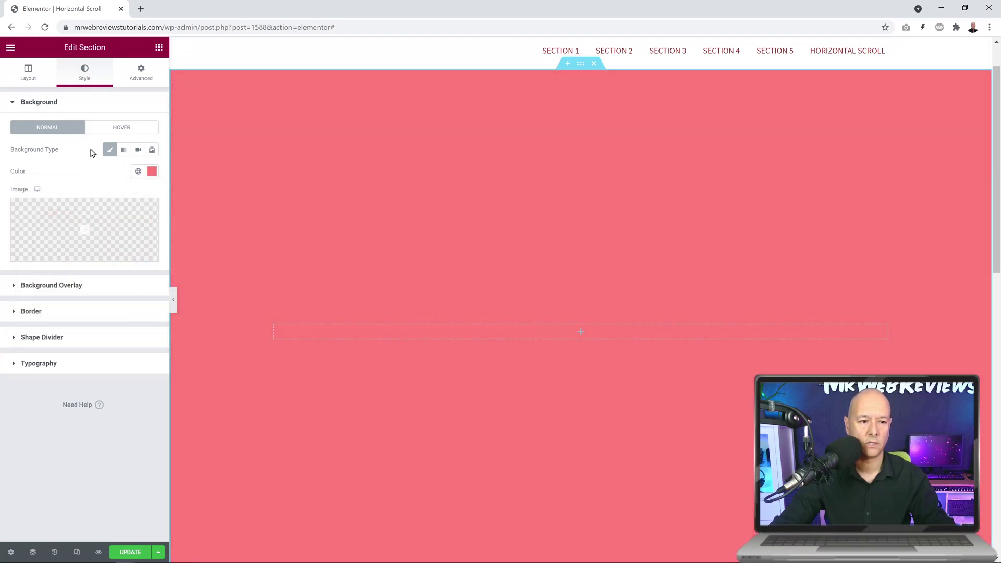
{"action": "left_click", "coordinate": [159, 46]}
{"action": "left_click_drag", "start_coordinate": [145, 150], "coordinate": [579, 330]}
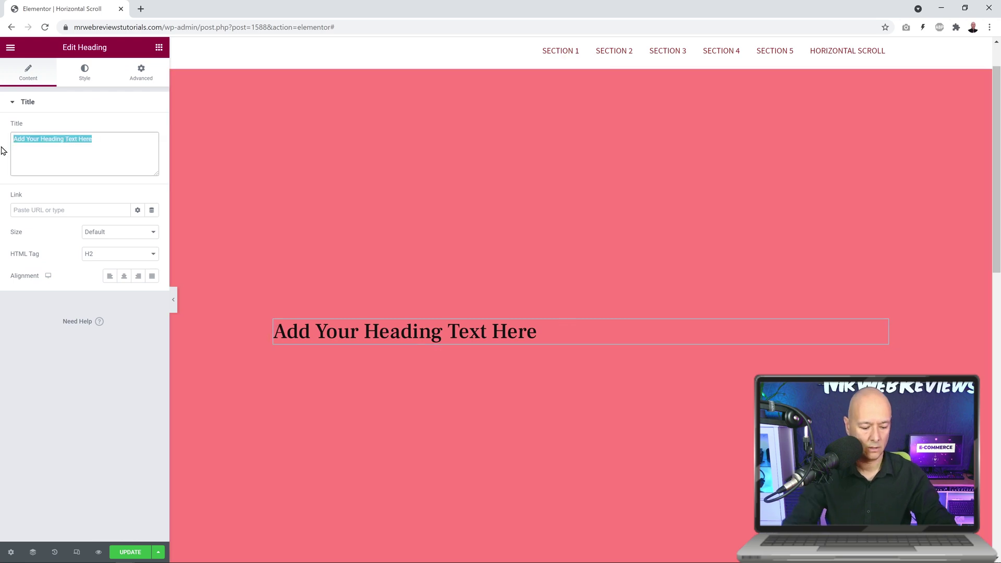
- Retitle the heading 'Section #1' and add a Text Editor widget below it
{"action": "type", "text": "Section #1"}
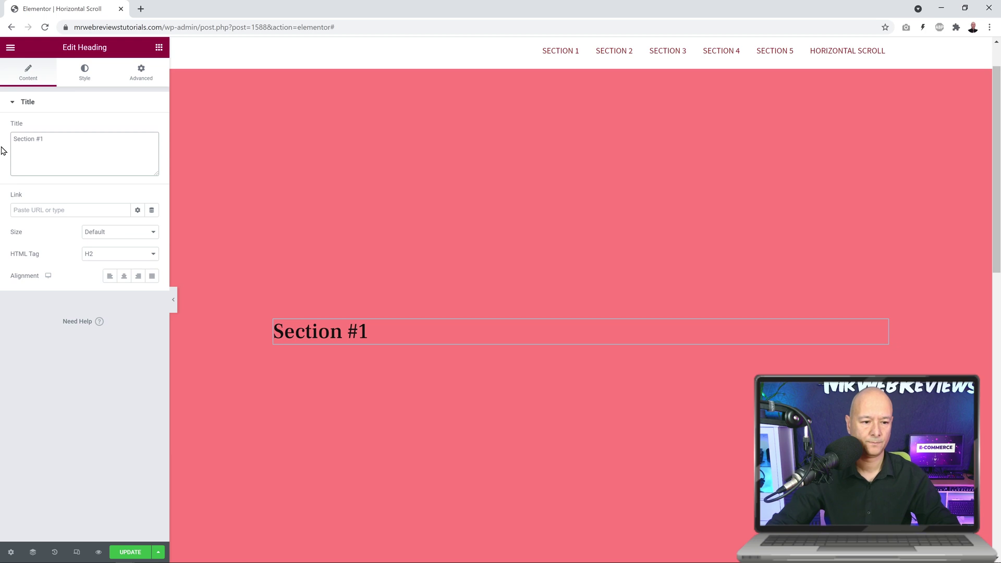
{"action": "left_click", "coordinate": [159, 49]}
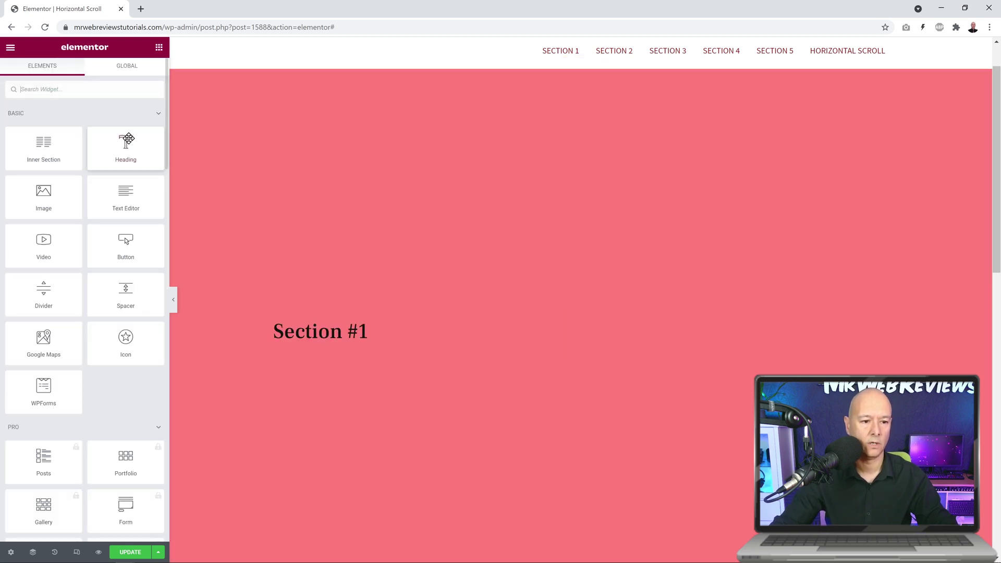
{"action": "left_click_drag", "start_coordinate": [122, 202], "coordinate": [319, 345]}
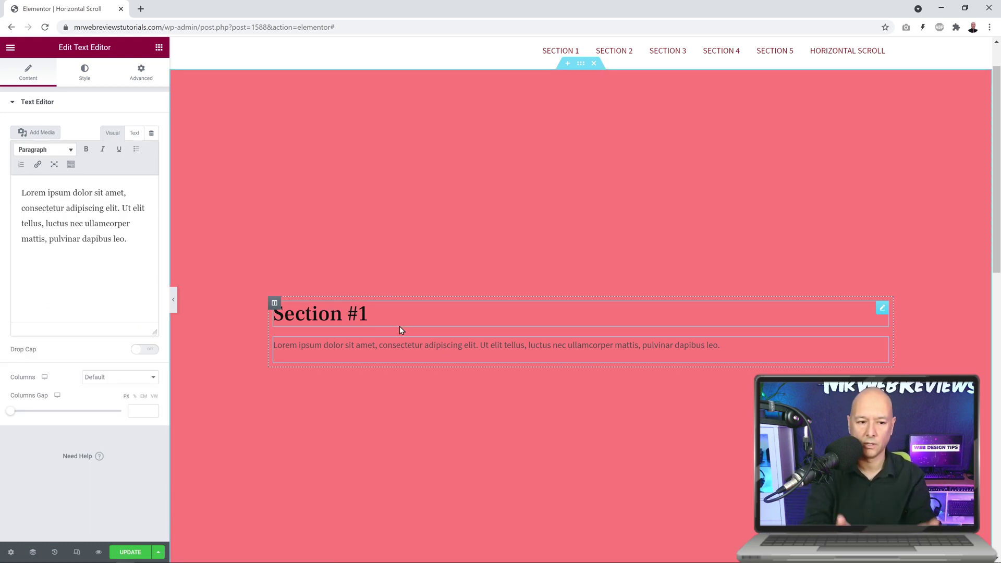
- Select the Lorem ipsum paragraph and paste extra copies to lengthen the text
{"action": "left_click_drag", "start_coordinate": [140, 240], "coordinate": [20, 192]}
{"action": "key", "text": "ctrl+c"}
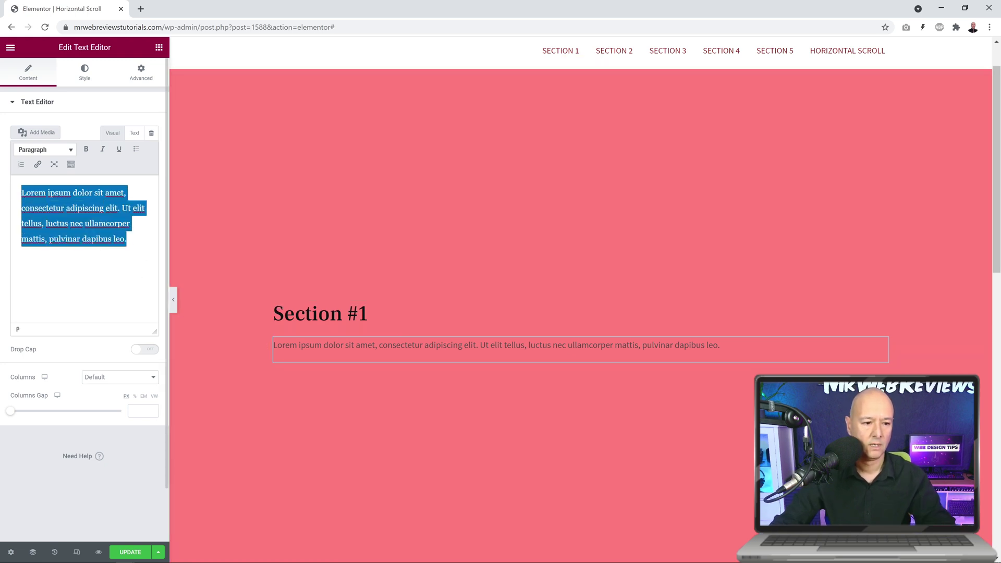
{"action": "left_click", "coordinate": [136, 240]}
{"action": "key", "text": "ctrl+v"}
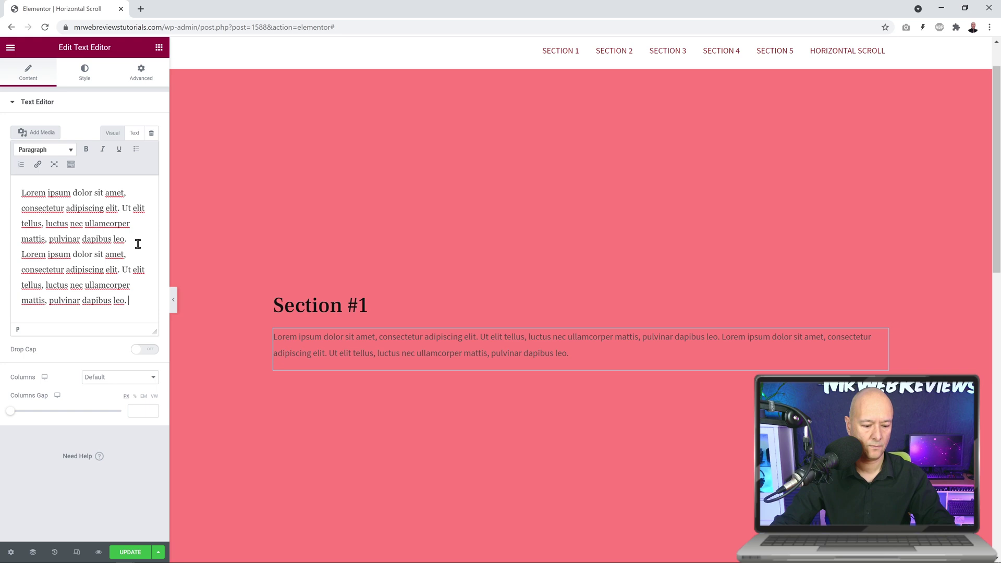
{"action": "key", "text": "ctrl+v"}
{"action": "key", "text": "ctrl+v"}
{"action": "key", "text": "ctrl+v"}
{"action": "key", "text": "ctrl+v"}
{"action": "key", "text": "ctrl+v"}
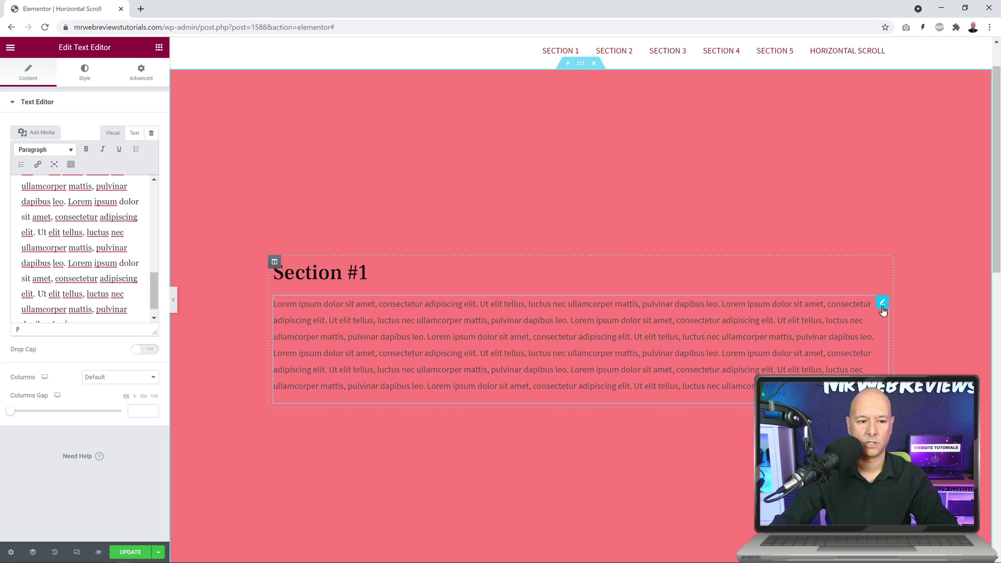
- Make the paragraph text colour white and open Preview Changes in a new tab
{"action": "left_click", "coordinate": [85, 72]}
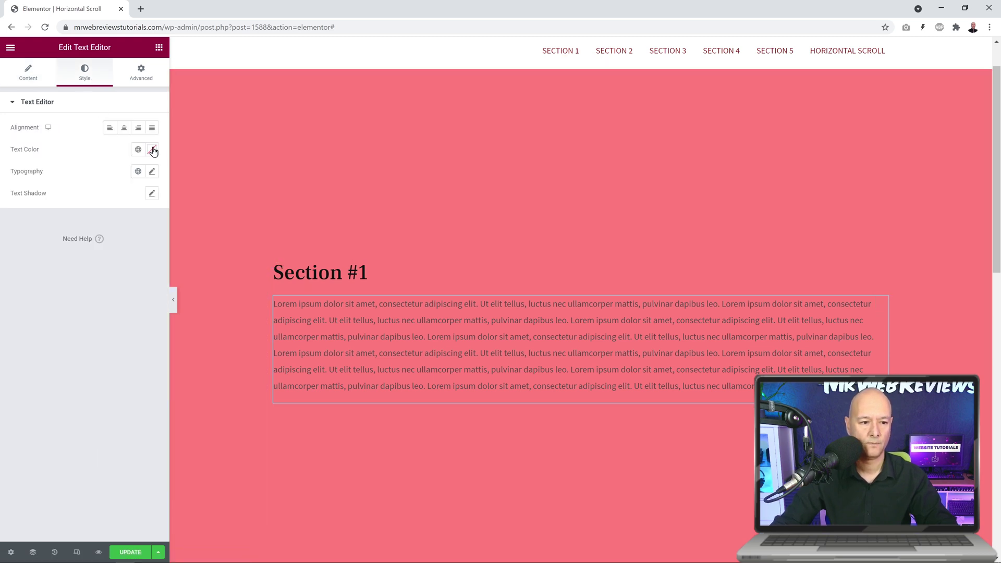
{"action": "left_click", "coordinate": [152, 151]}
{"action": "left_click", "coordinate": [30, 188]}
{"action": "left_click", "coordinate": [141, 333]}
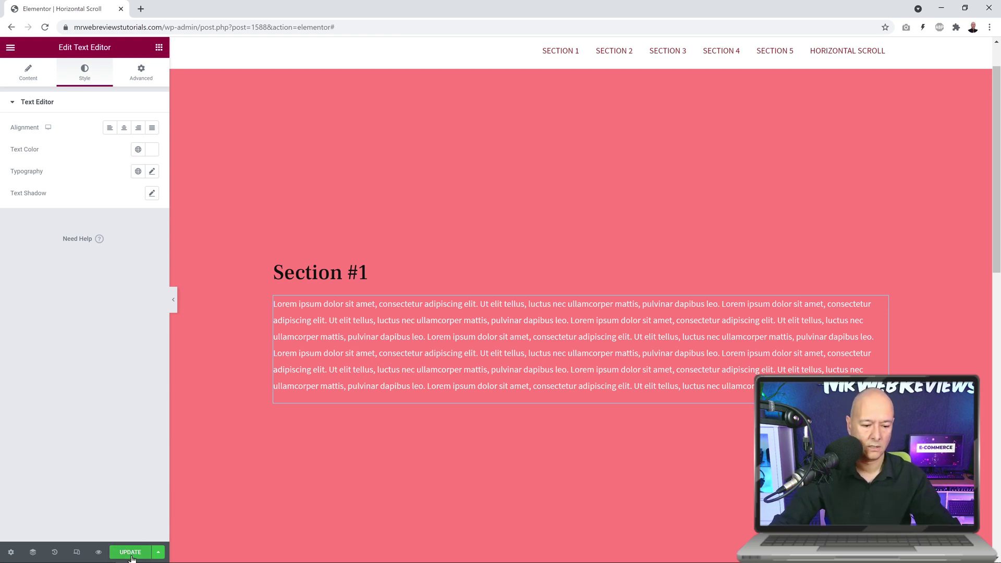
{"action": "left_click", "coordinate": [98, 552]}
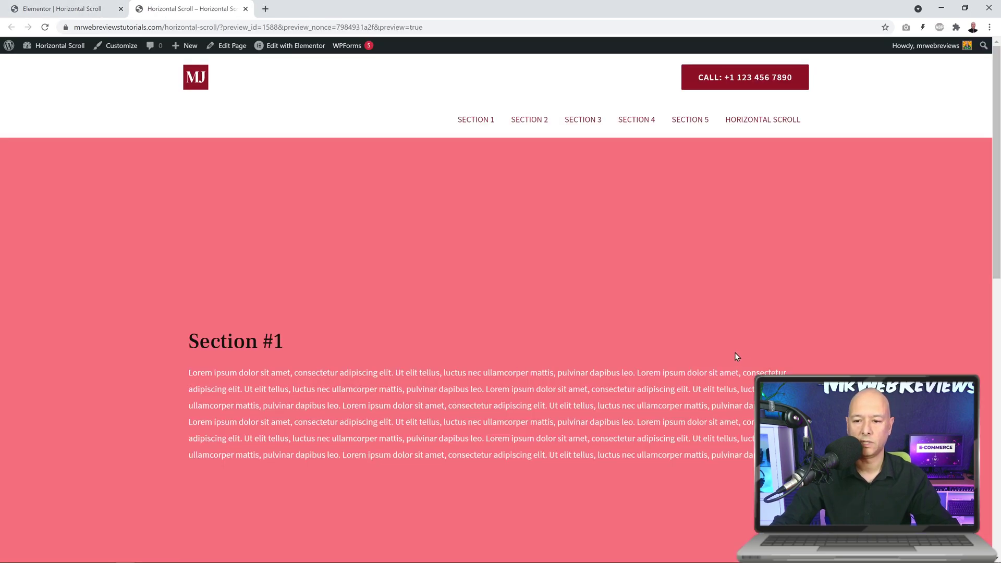
{"action": "scroll", "coordinate": [737, 354], "scroll_direction": "down", "scroll_amount": 10}
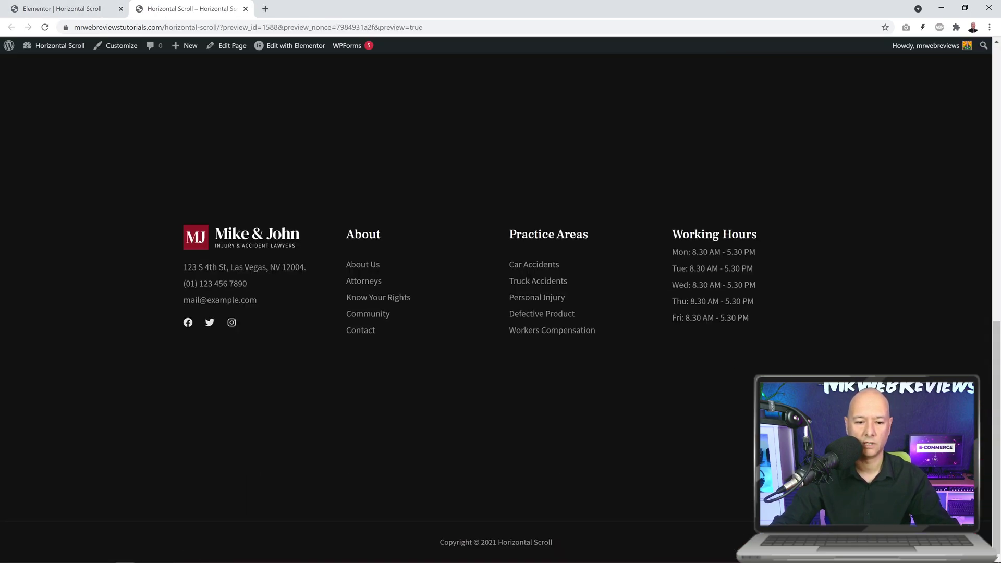
- Scroll the preview up and down to check Section #1 and the footer
{"action": "scroll", "coordinate": [763, 374], "scroll_direction": "up", "scroll_amount": 10}
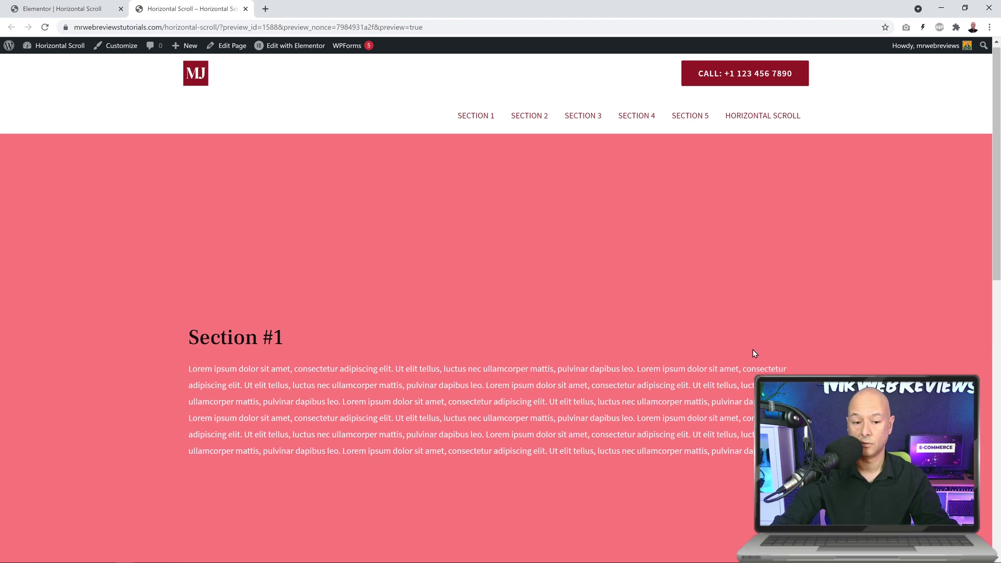
{"action": "scroll", "coordinate": [753, 353], "scroll_direction": "down", "scroll_amount": 10}
{"action": "scroll", "coordinate": [754, 351], "scroll_direction": "up", "scroll_amount": 10}
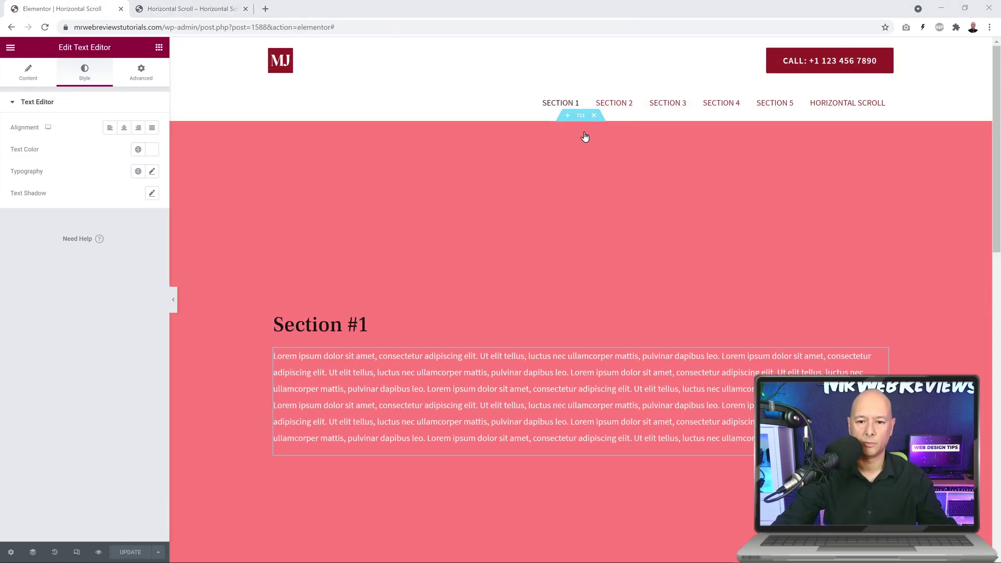
- Duplicate the Section #1 section four times
{"action": "right_click", "coordinate": [580, 119]}
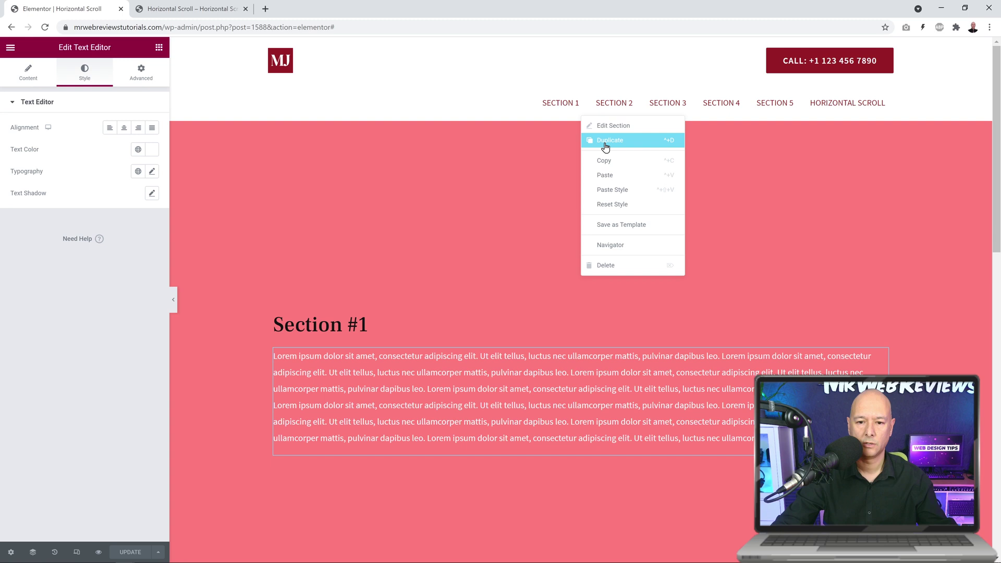
{"action": "left_click", "coordinate": [605, 141]}
{"action": "right_click", "coordinate": [581, 119]}
{"action": "left_click", "coordinate": [593, 139]}
{"action": "right_click", "coordinate": [579, 120]}
{"action": "left_click", "coordinate": [587, 137]}
{"action": "right_click", "coordinate": [579, 119]}
{"action": "left_click", "coordinate": [593, 141]}
- Change the second section's background colour to purple
{"action": "scroll", "coordinate": [560, 189], "scroll_direction": "down", "scroll_amount": 10}
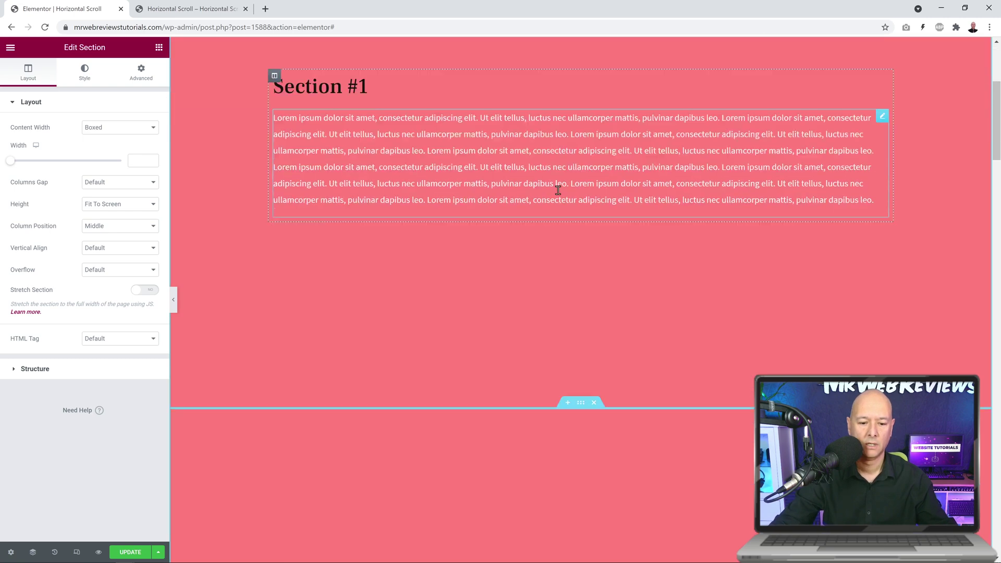
{"action": "left_click", "coordinate": [86, 74]}
{"action": "left_click", "coordinate": [151, 171]}
{"action": "left_click", "coordinate": [117, 306]}
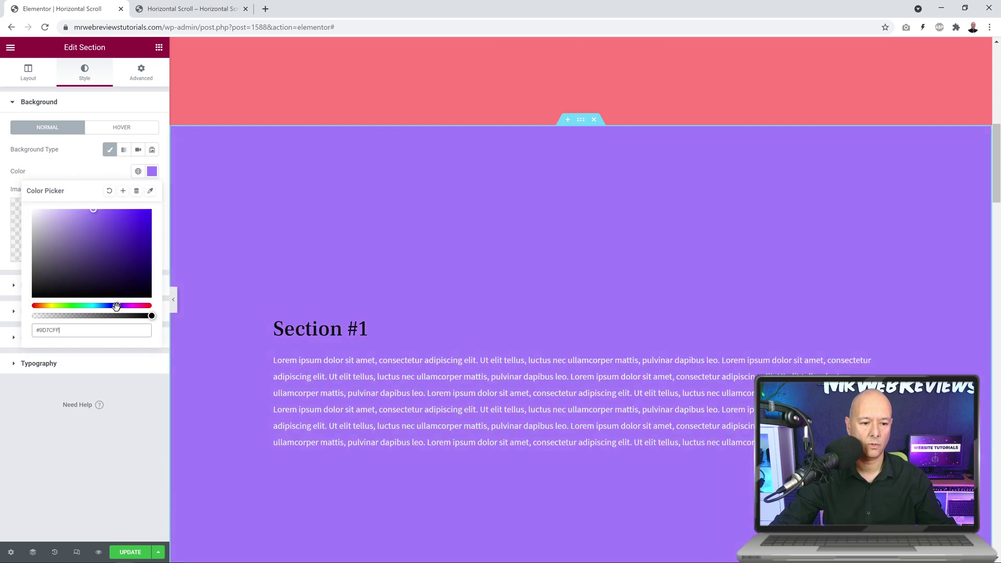
{"action": "left_click", "coordinate": [541, 264]}
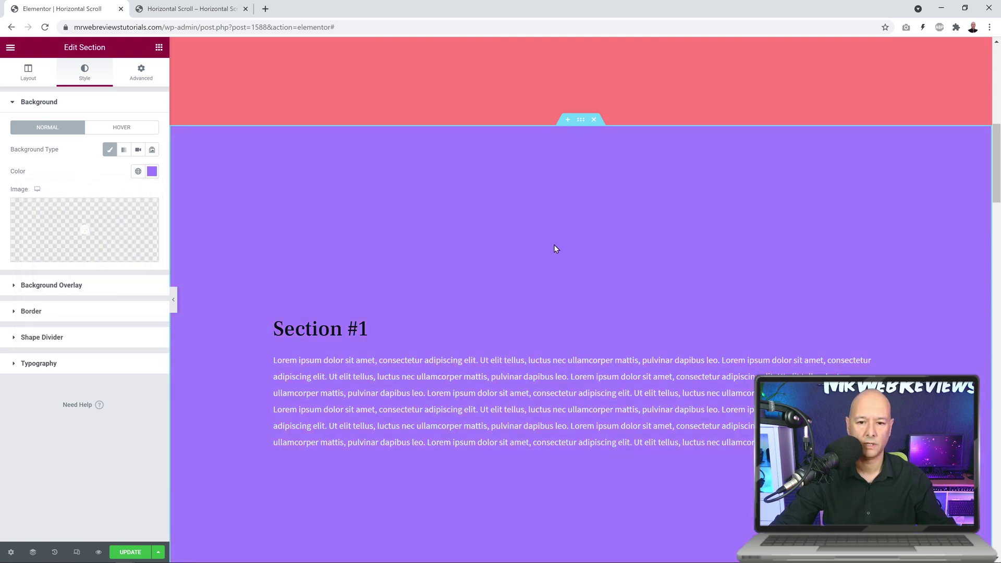
- Save the page with UPDATE and switch to the preview tab
{"action": "scroll", "coordinate": [584, 232], "scroll_direction": "down", "scroll_amount": 6}
{"action": "scroll", "coordinate": [584, 233], "scroll_direction": "up", "scroll_amount": 3}
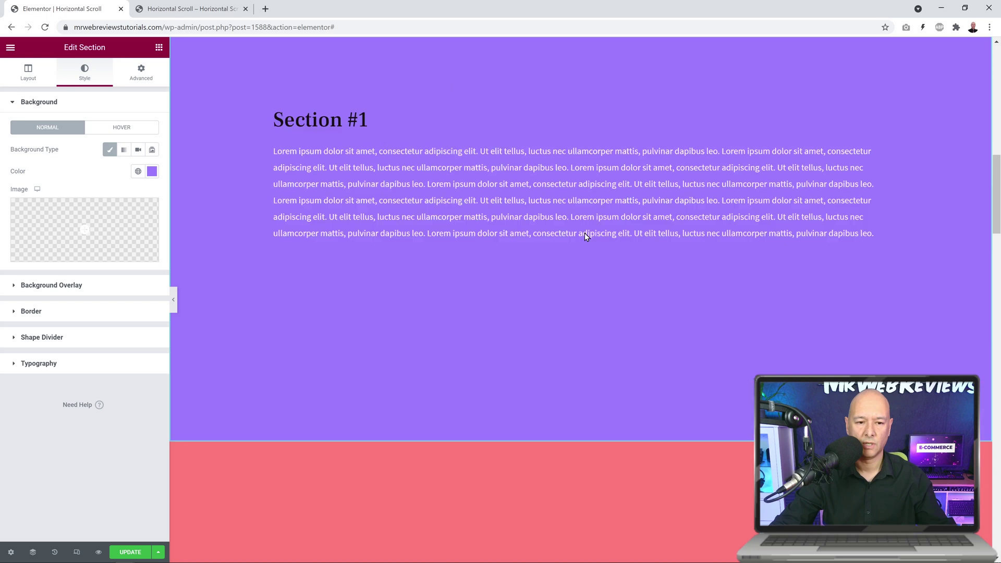
{"action": "scroll", "coordinate": [584, 236], "scroll_direction": "up", "scroll_amount": 1}
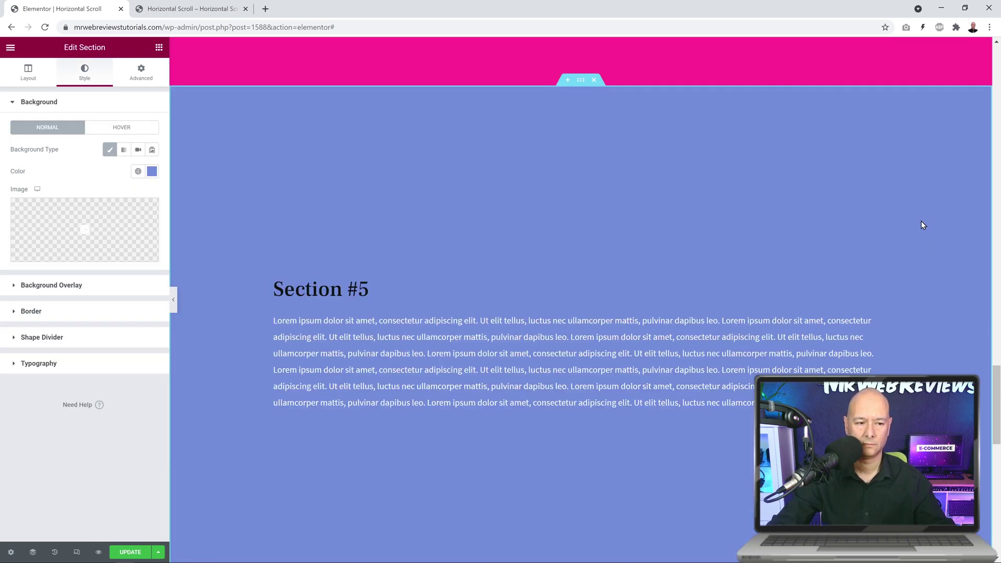
{"action": "left_click", "coordinate": [133, 550]}
{"action": "left_click", "coordinate": [207, 9]}
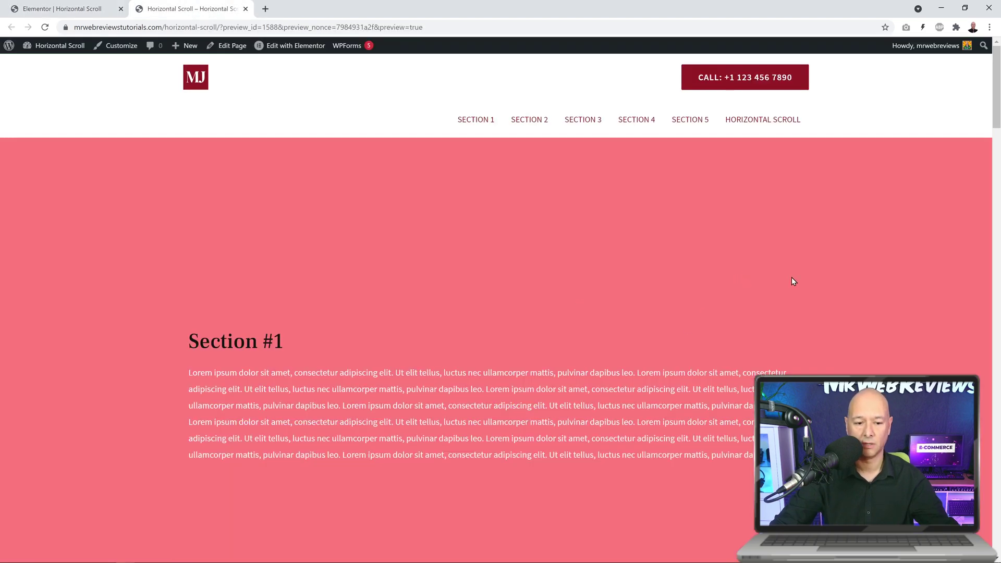
{"action": "scroll", "coordinate": [791, 277], "scroll_direction": "down", "scroll_amount": 12}
{"action": "scroll", "coordinate": [793, 279], "scroll_direction": "down", "scroll_amount": 20}
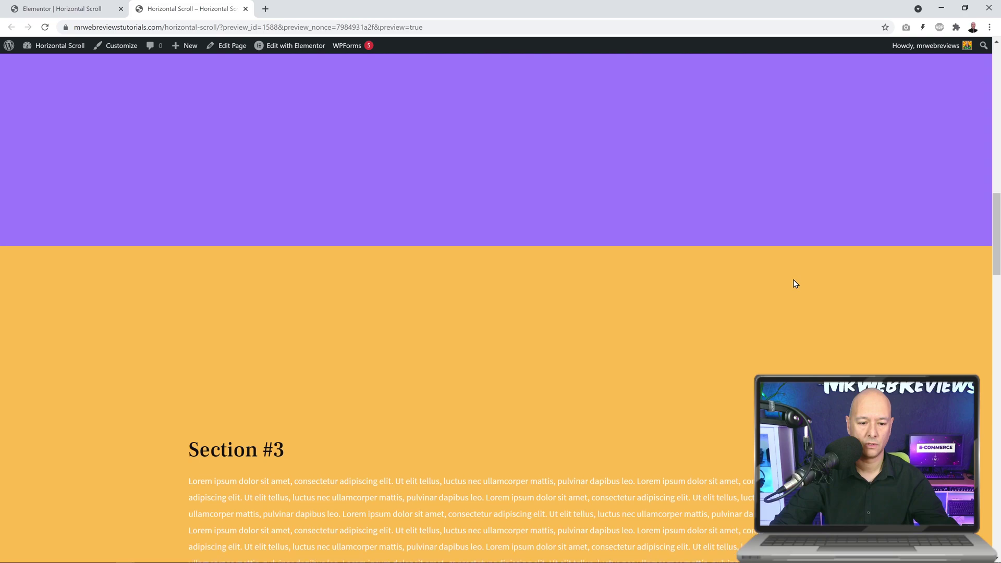
{"action": "scroll", "coordinate": [793, 283], "scroll_direction": "down", "scroll_amount": 15}
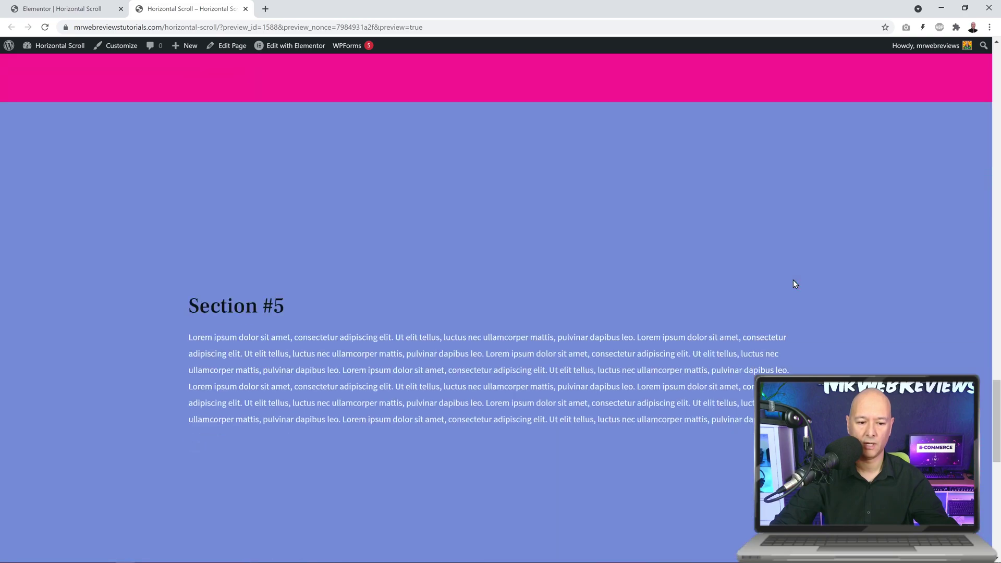
{"action": "scroll", "coordinate": [821, 282], "scroll_direction": "up", "scroll_amount": 20}
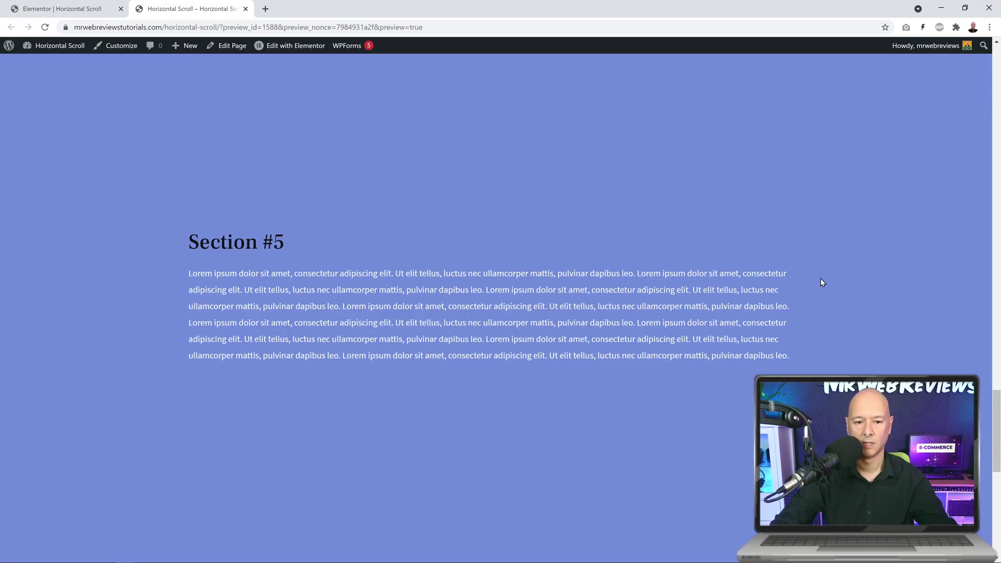
{"action": "scroll", "coordinate": [817, 283], "scroll_direction": "up", "scroll_amount": 10}
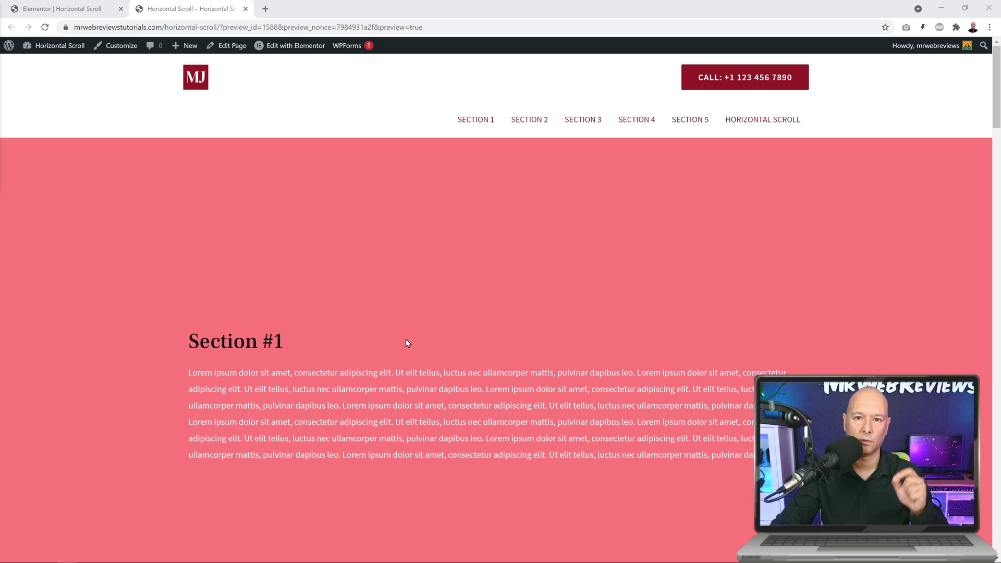
- Inspect the div.elementor-section-wrap container holding all sections in DevTools, then close DevTools
{"action": "right_click", "coordinate": [295, 375]}
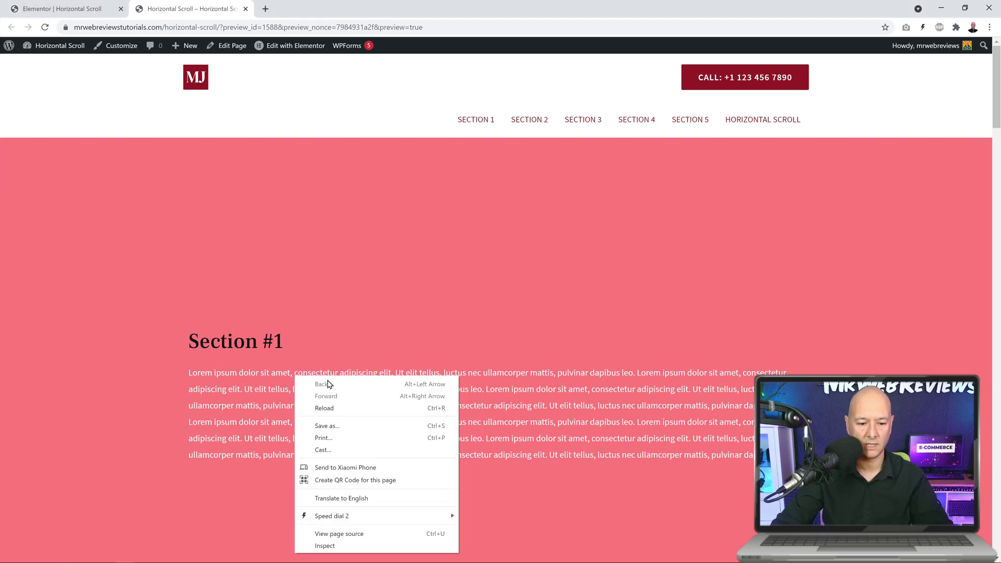
{"action": "left_click", "coordinate": [325, 545]}
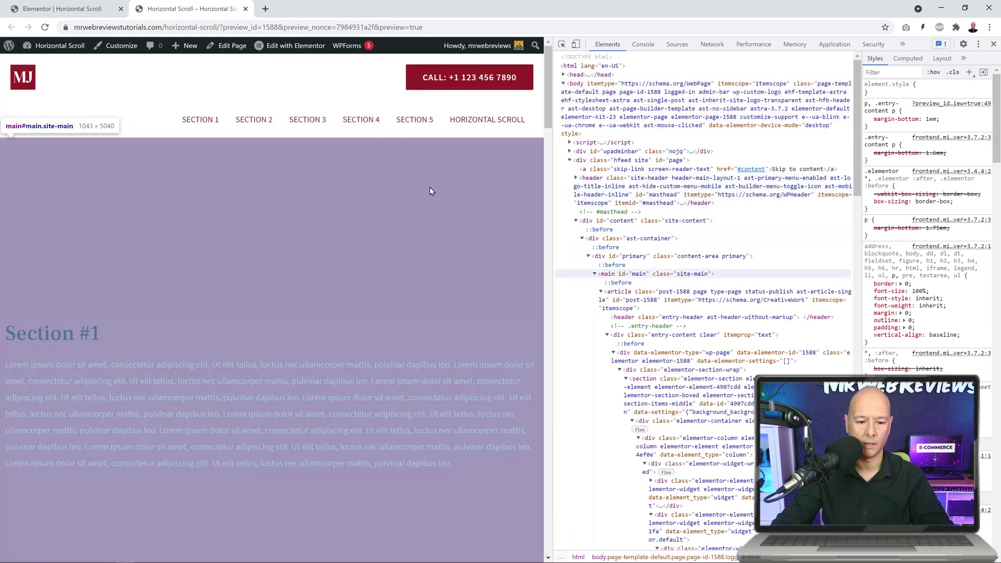
{"action": "left_click", "coordinate": [563, 45]}
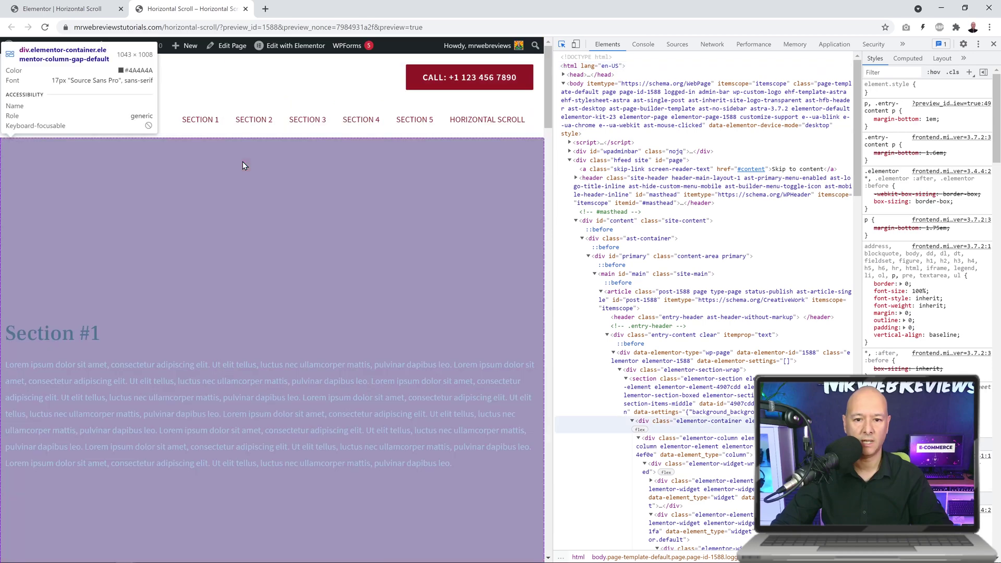
{"action": "left_click", "coordinate": [59, 174]}
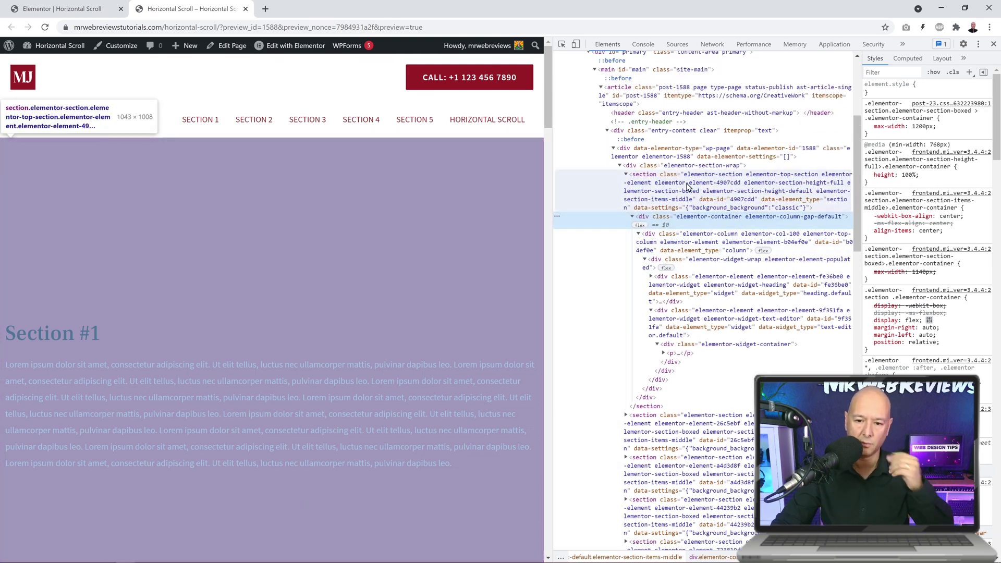
{"action": "left_click", "coordinate": [676, 168]}
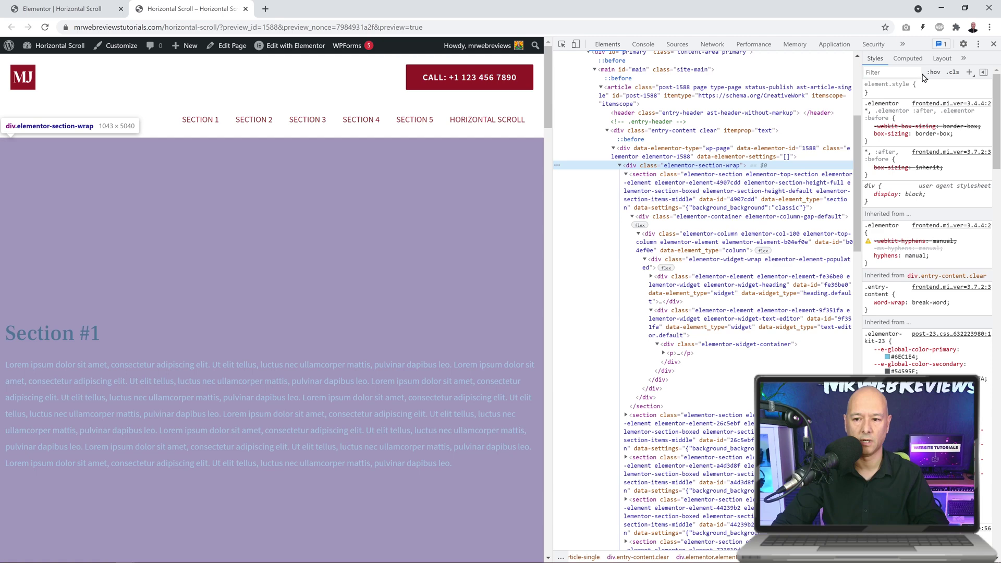
{"action": "left_click", "coordinate": [994, 46]}
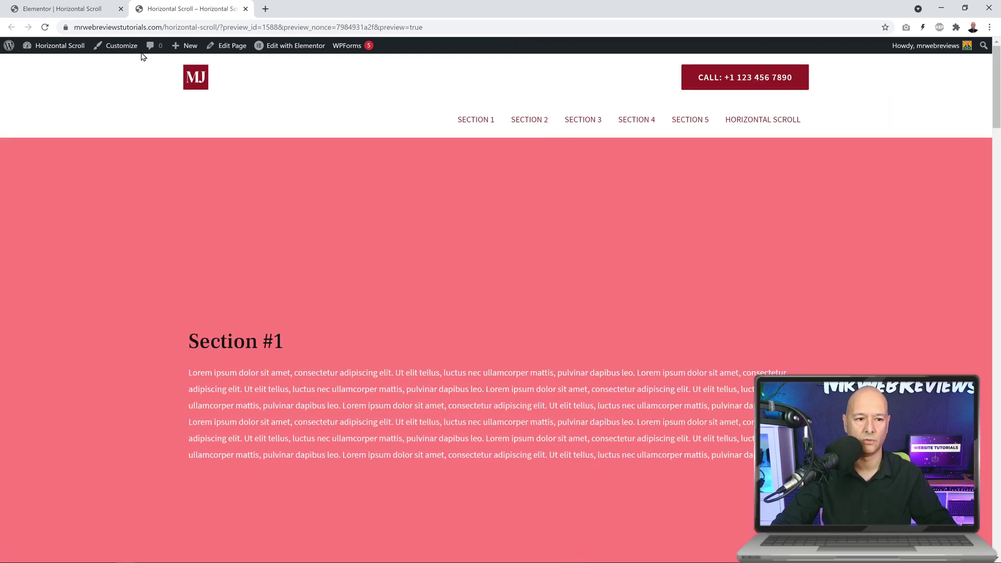
- Back in the editor, add a single-column section above Section #1 and search widgets for 'html'
{"action": "left_click", "coordinate": [83, 9]}
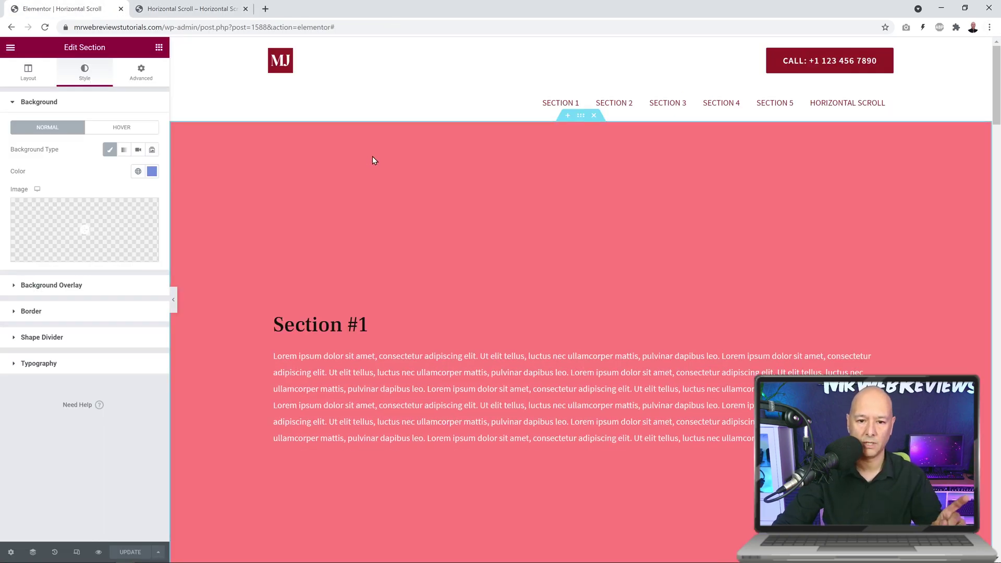
{"action": "left_click", "coordinate": [568, 115]}
{"action": "left_click", "coordinate": [554, 167]}
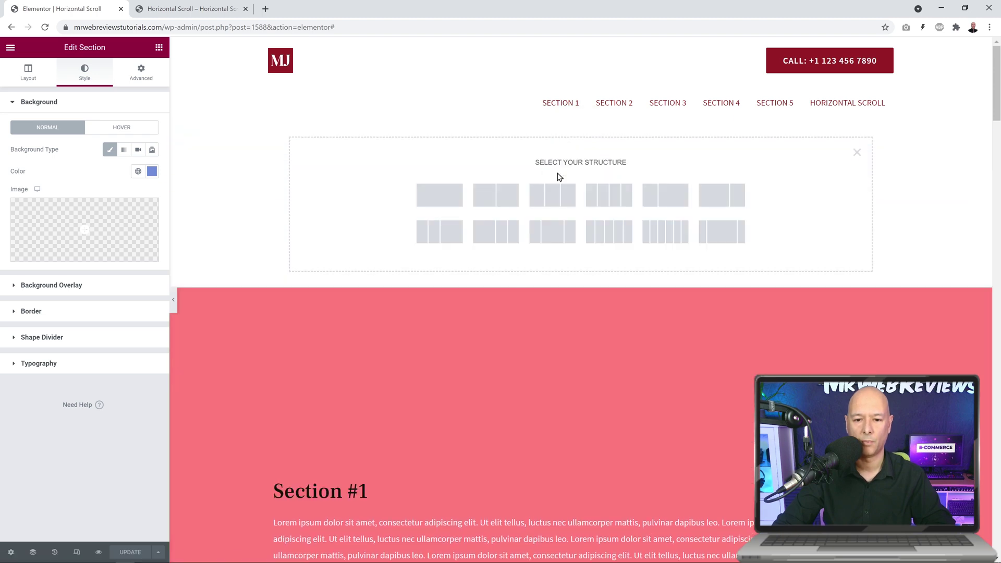
{"action": "left_click", "coordinate": [441, 205]}
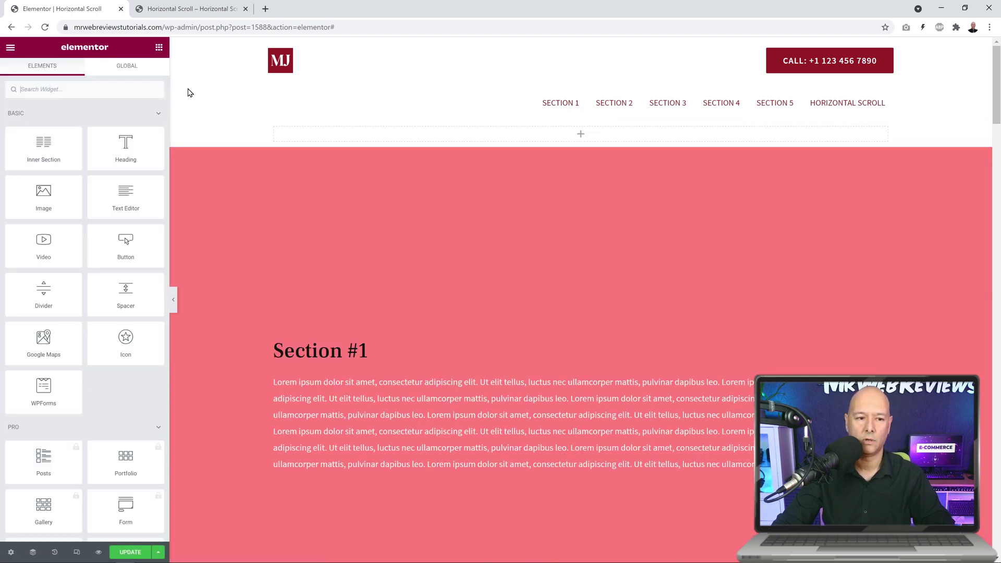
{"action": "left_click", "coordinate": [101, 95]}
{"action": "type", "text": "html"}
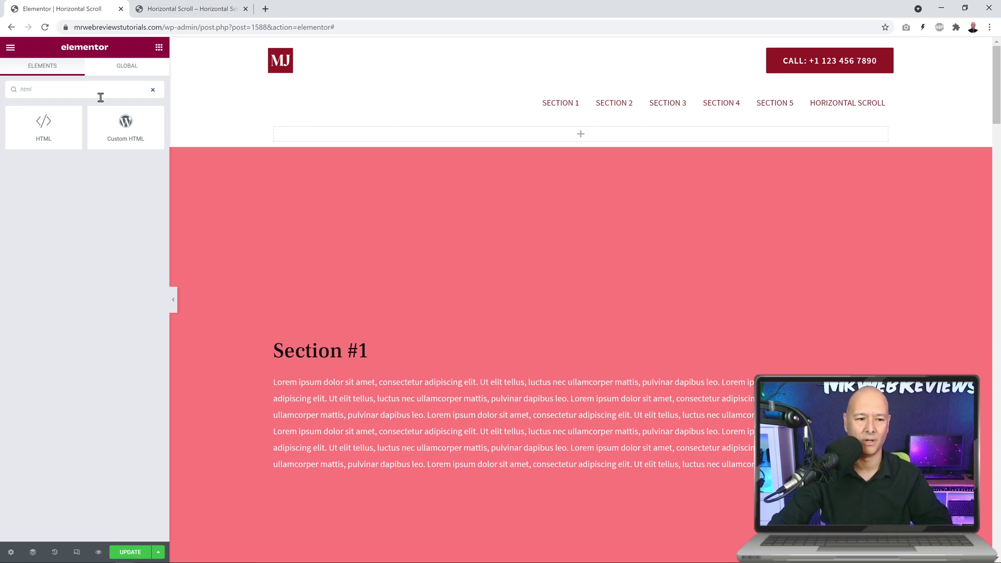
- Place the HTML widget in the top section and type a <style> block with blank lines inside
{"action": "left_click_drag", "start_coordinate": [50, 132], "coordinate": [496, 136]}
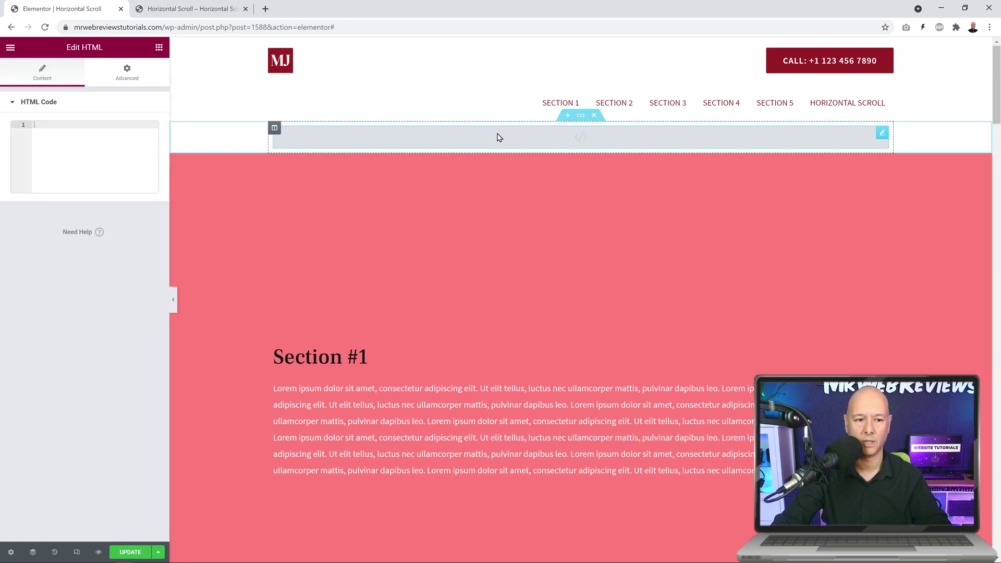
{"action": "left_click", "coordinate": [68, 142]}
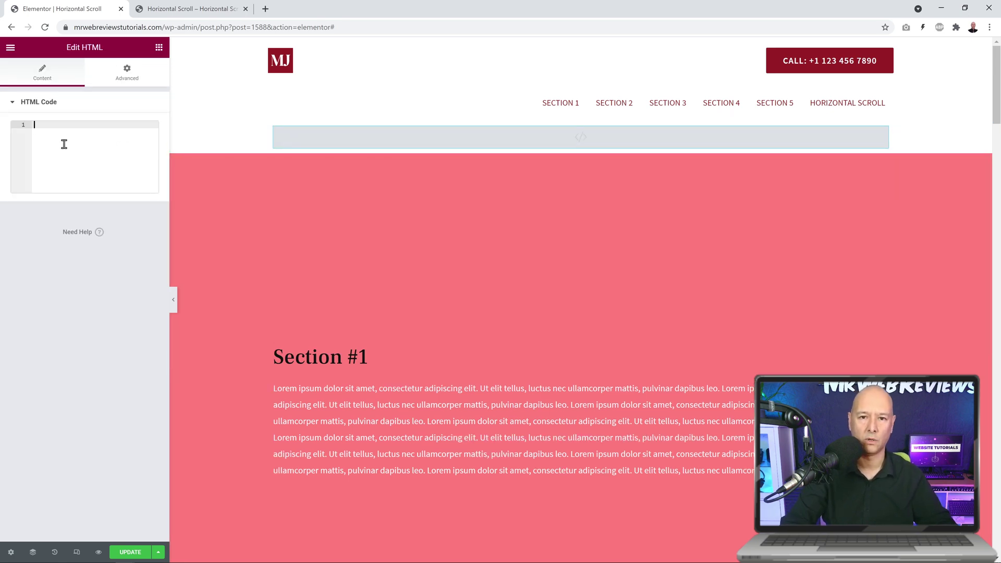
{"action": "type", "text": "<style></style>"}
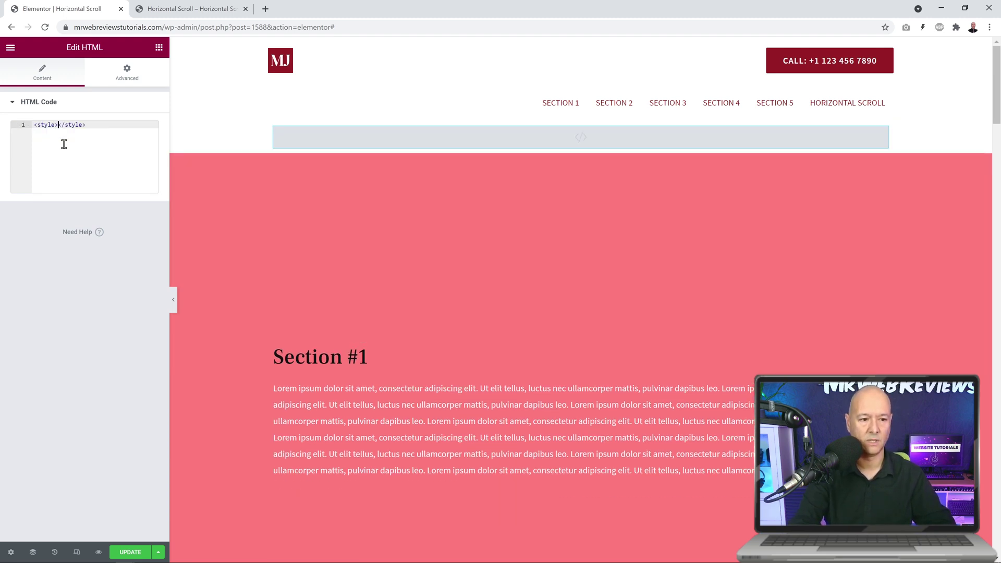
{"action": "key", "text": "Return"}
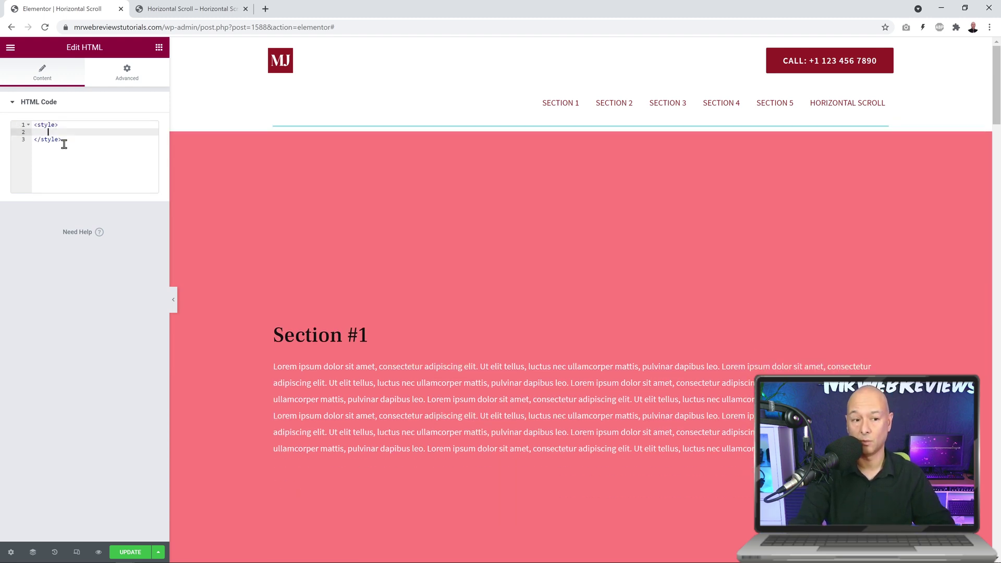
{"action": "key", "text": "Return"}
{"action": "key", "text": "Return"}
{"action": "key", "text": "Up"}
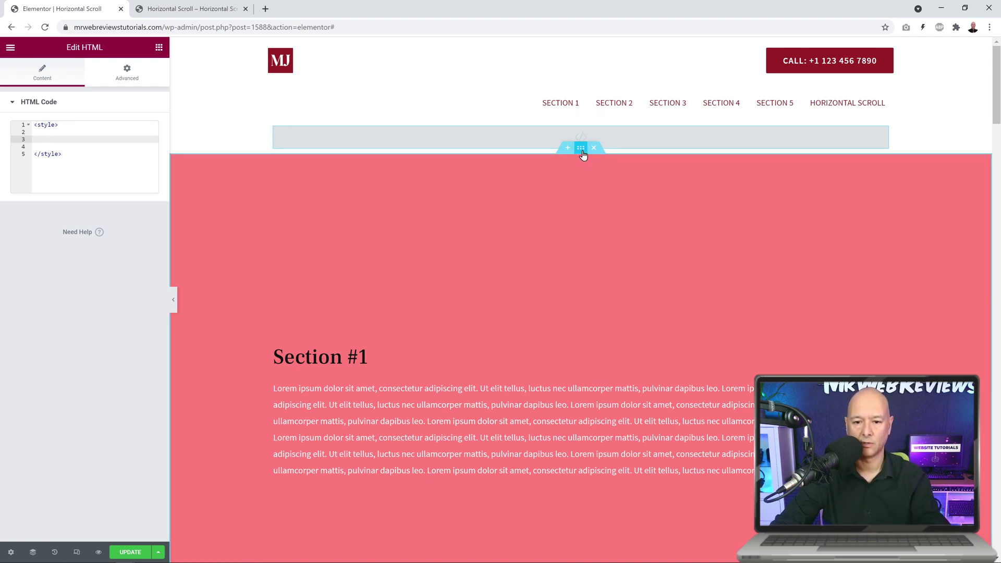
- Enter 'section' as the CSS class in the Advanced settings of Section #1 and Section #2
{"action": "left_click", "coordinate": [581, 148]}
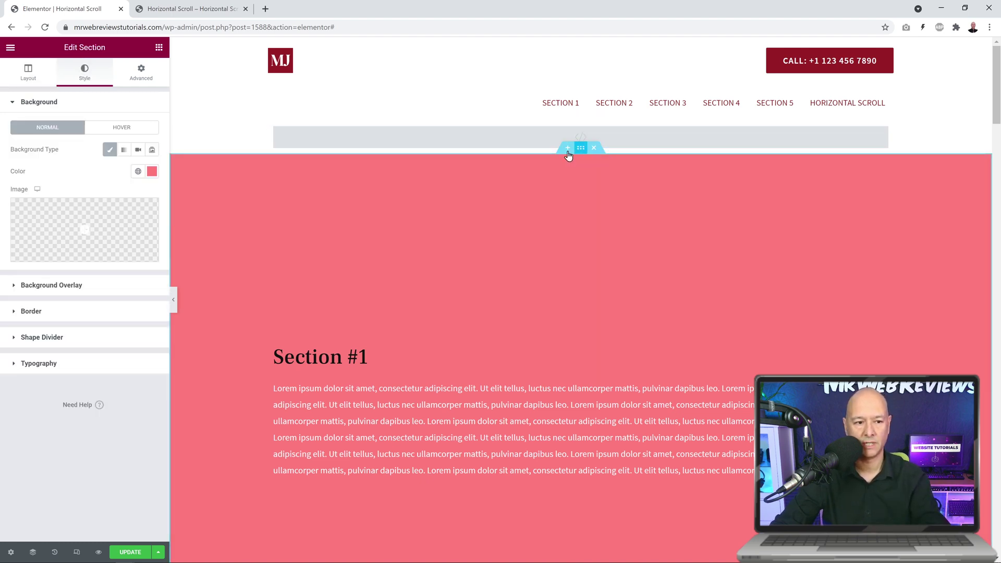
{"action": "left_click", "coordinate": [145, 80]}
{"action": "left_click", "coordinate": [107, 252]}
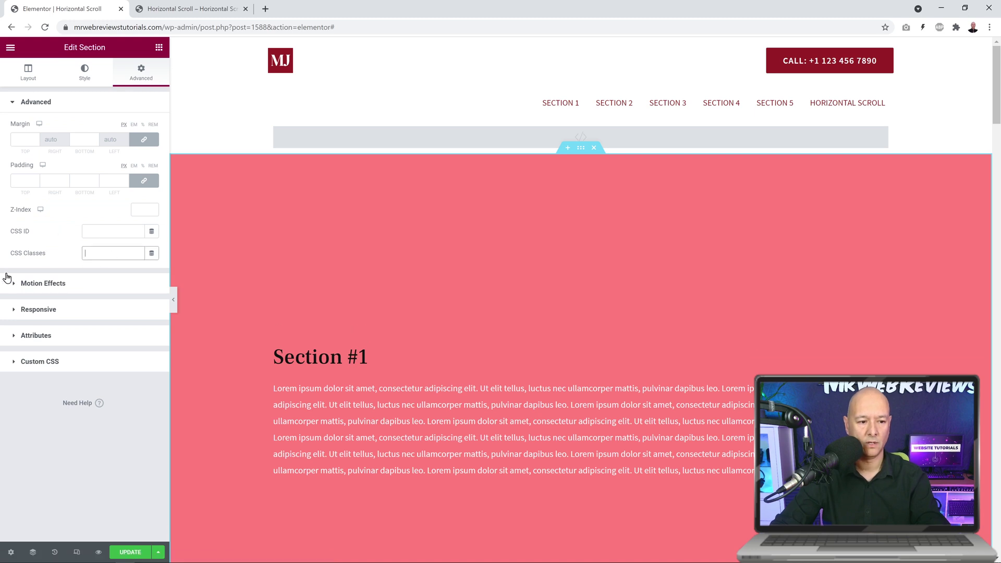
{"action": "left_click", "coordinate": [85, 257]}
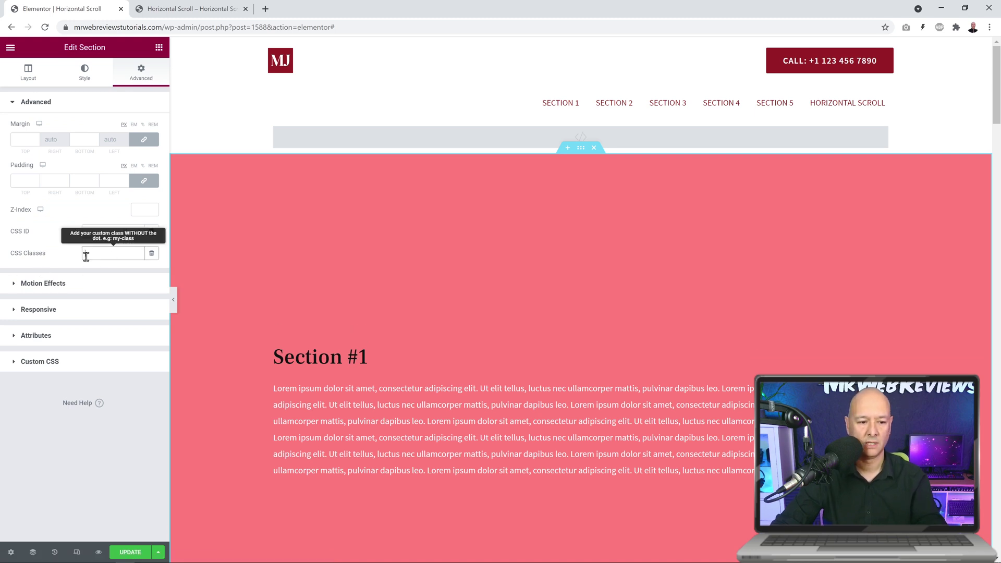
{"action": "type", "text": "ho"}
{"action": "type", "text": "n"}
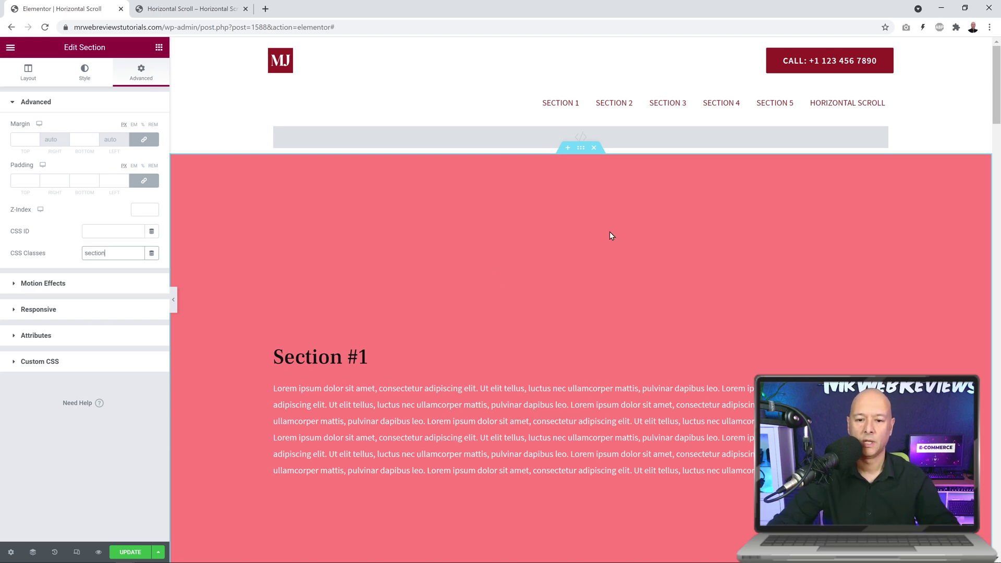
{"action": "scroll", "coordinate": [609, 232], "scroll_direction": "down", "scroll_amount": 9}
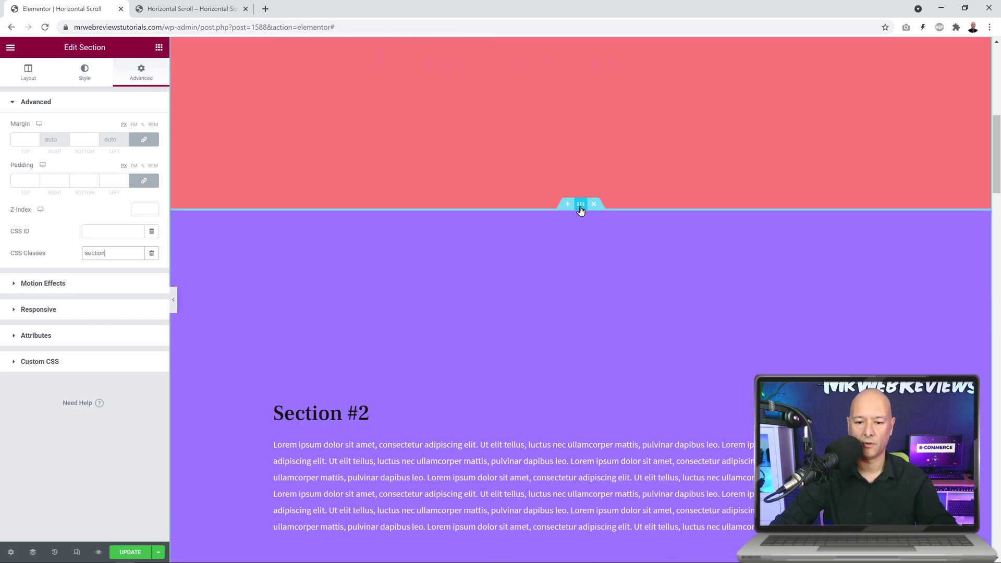
{"action": "left_click", "coordinate": [580, 203]}
{"action": "left_click", "coordinate": [140, 73]}
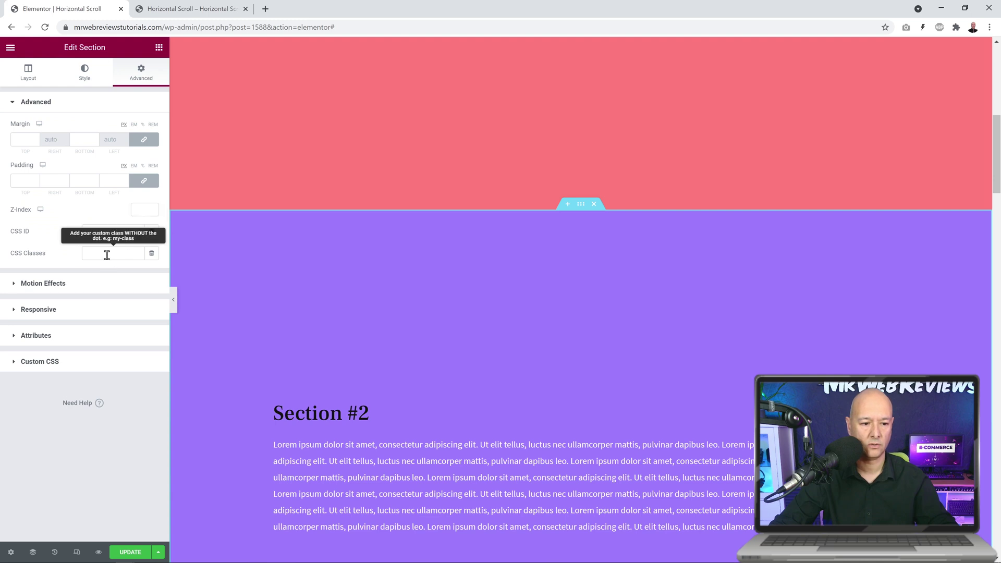
{"action": "left_click", "coordinate": [106, 251]}
{"action": "type", "text": "section"}
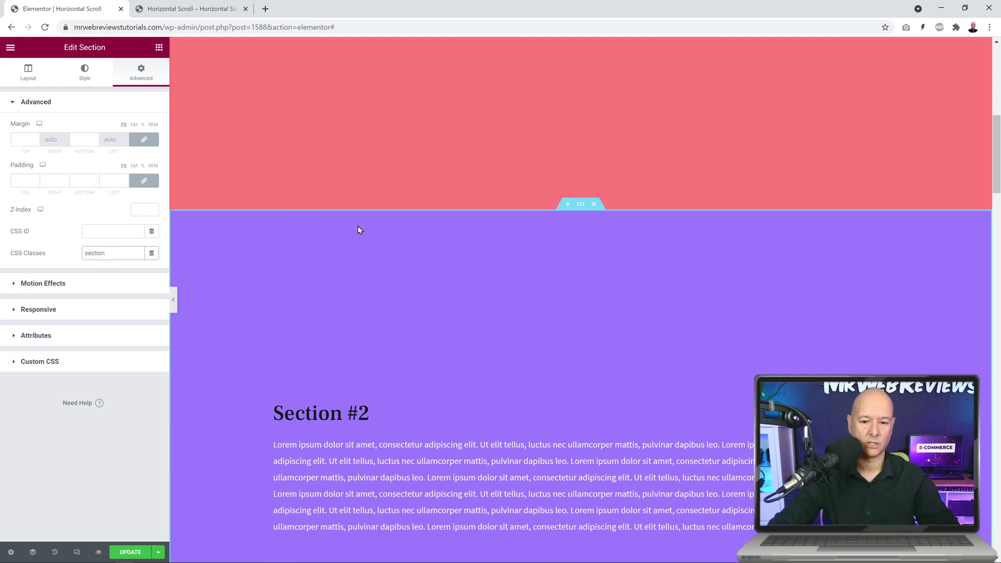
{"action": "scroll", "coordinate": [299, 208], "scroll_direction": "down", "scroll_amount": 9}
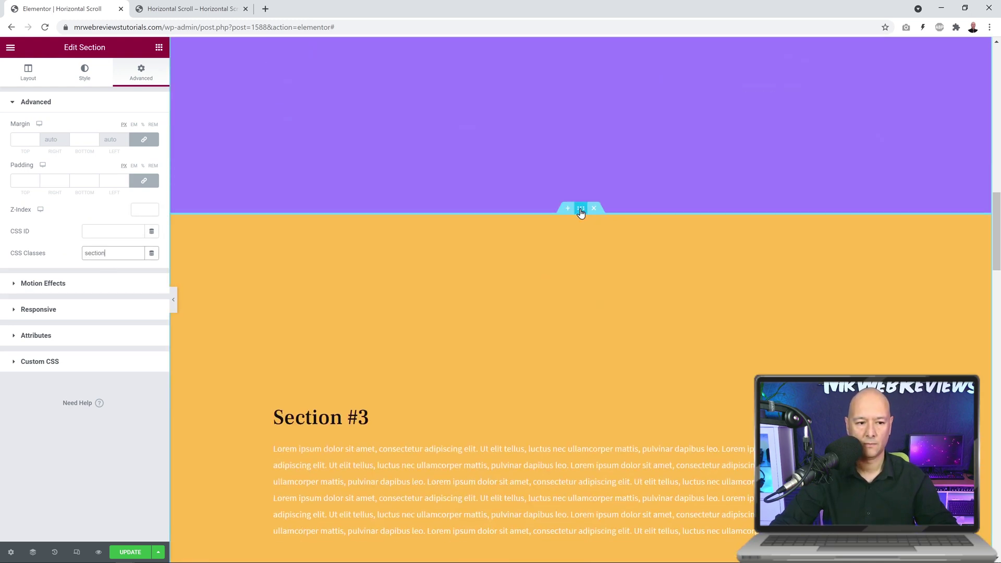
- Give Section #3 and Section #4 the CSS class 'section' too
{"action": "left_click", "coordinate": [581, 208]}
{"action": "left_click", "coordinate": [139, 73]}
{"action": "left_click", "coordinate": [107, 251]}
{"action": "type", "text": "sec"}
{"action": "scroll", "coordinate": [546, 277], "scroll_direction": "down", "scroll_amount": 9}
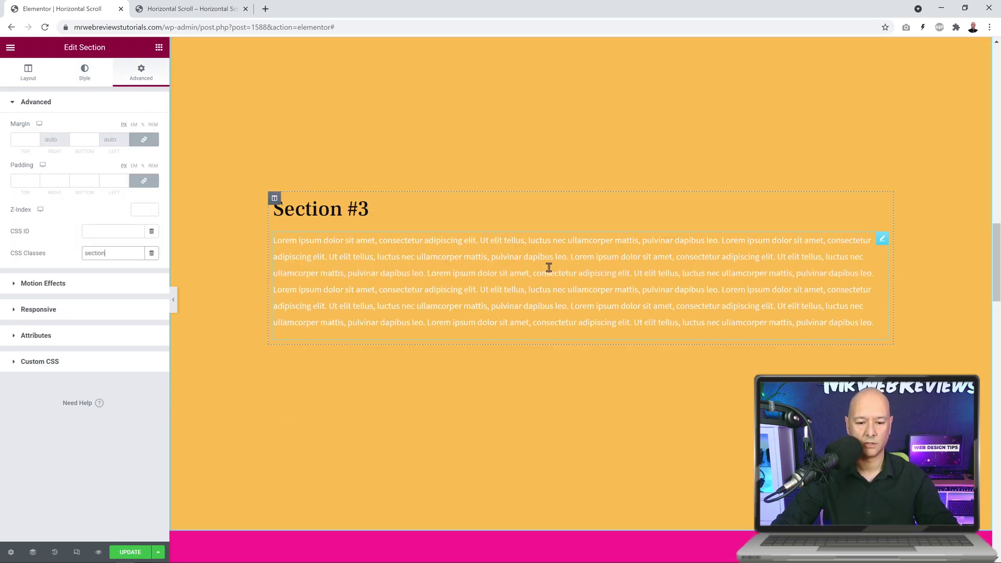
{"action": "left_click", "coordinate": [581, 213]}
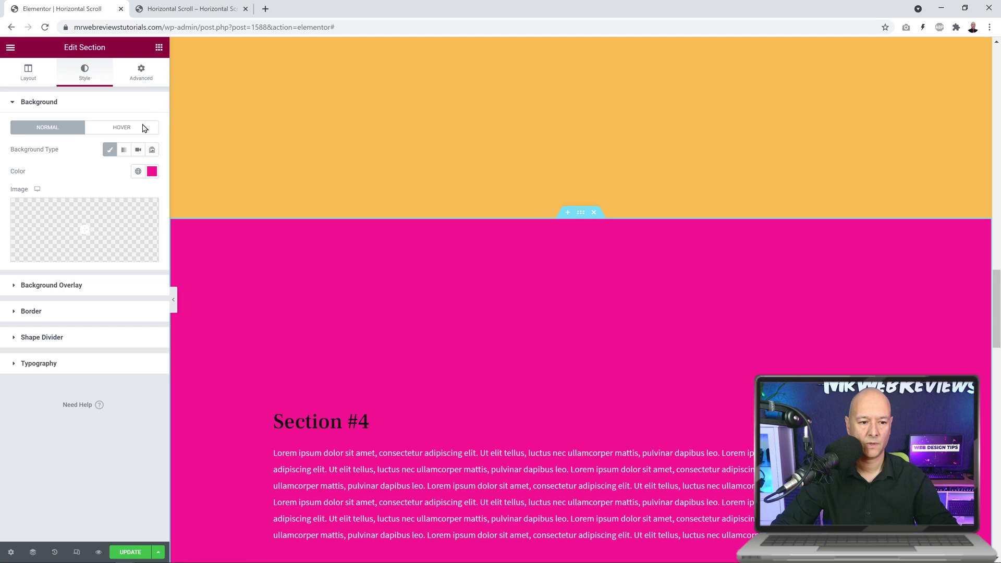
{"action": "left_click", "coordinate": [141, 73]}
{"action": "left_click", "coordinate": [108, 254]}
{"action": "type", "text": "section"}
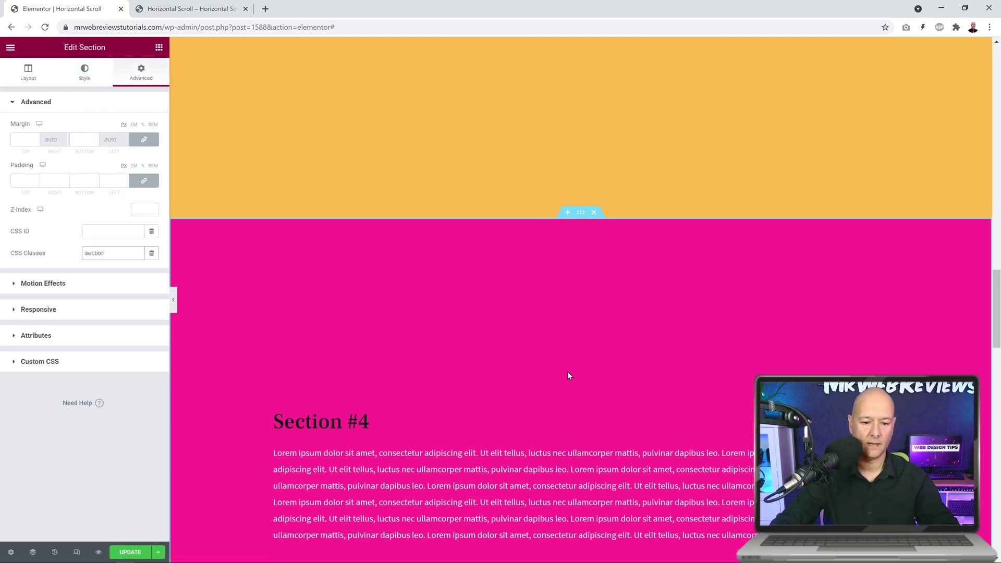
{"action": "scroll", "coordinate": [575, 339], "scroll_direction": "down", "scroll_amount": 9}
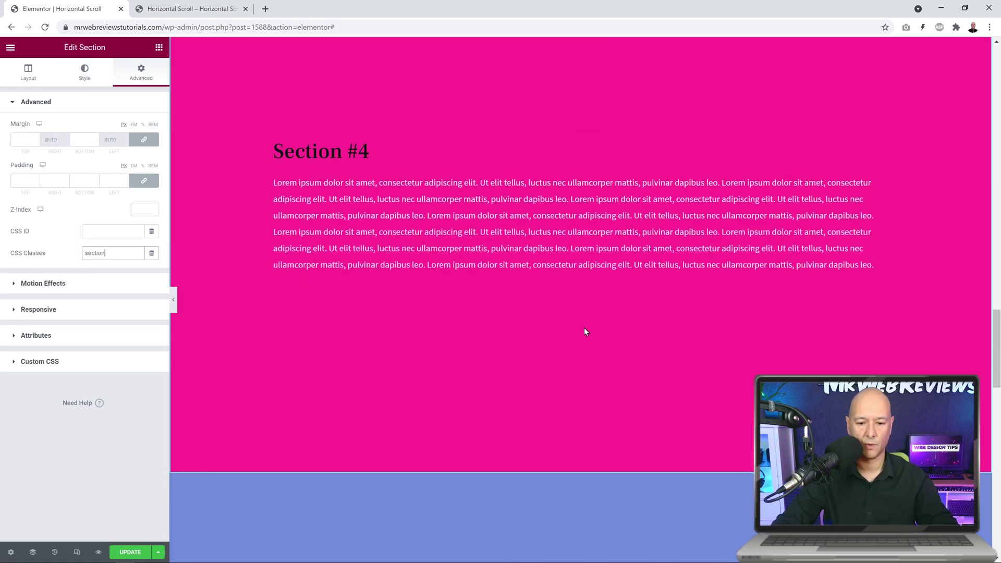
- Set Section #5's CSS class to 'section' and return to the HTML widget at the top
{"action": "left_click", "coordinate": [583, 222]}
{"action": "left_click", "coordinate": [141, 73]}
{"action": "left_click", "coordinate": [101, 252]}
{"action": "type", "text": "sec"}
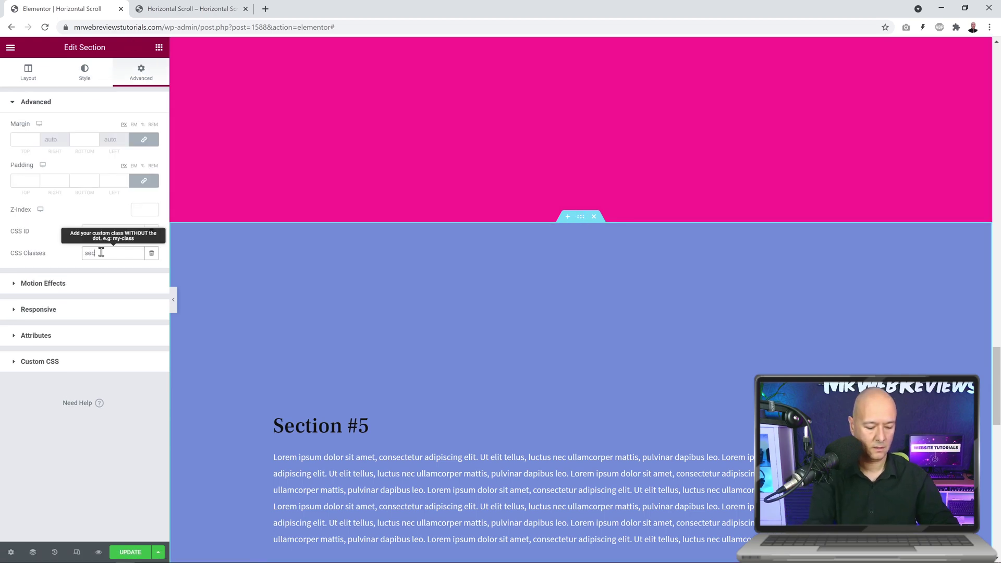
{"action": "type", "text": "tion"}
{"action": "scroll", "coordinate": [382, 191], "scroll_direction": "up", "scroll_amount": 10}
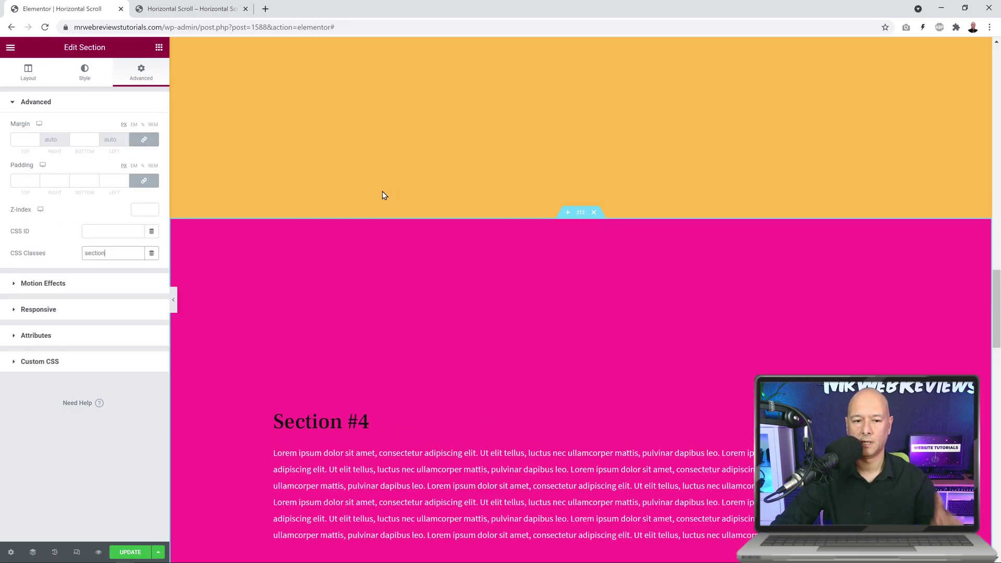
{"action": "scroll", "coordinate": [381, 197], "scroll_direction": "up", "scroll_amount": 12}
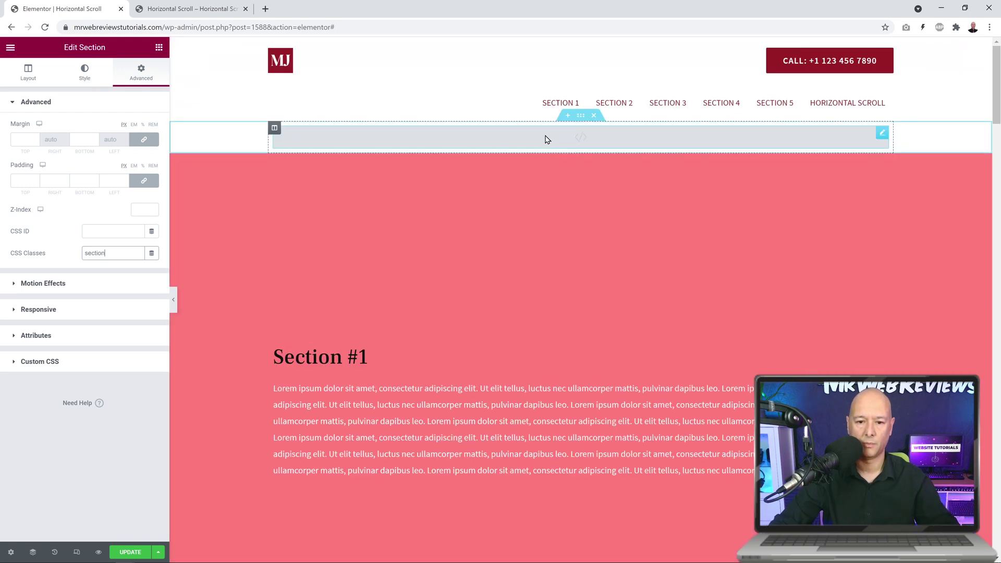
- Paste the horizontal-scroll CSS on the empty line after the HTML widget's opening <style> tag
{"action": "left_click", "coordinate": [545, 139]}
{"action": "left_click", "coordinate": [38, 140]}
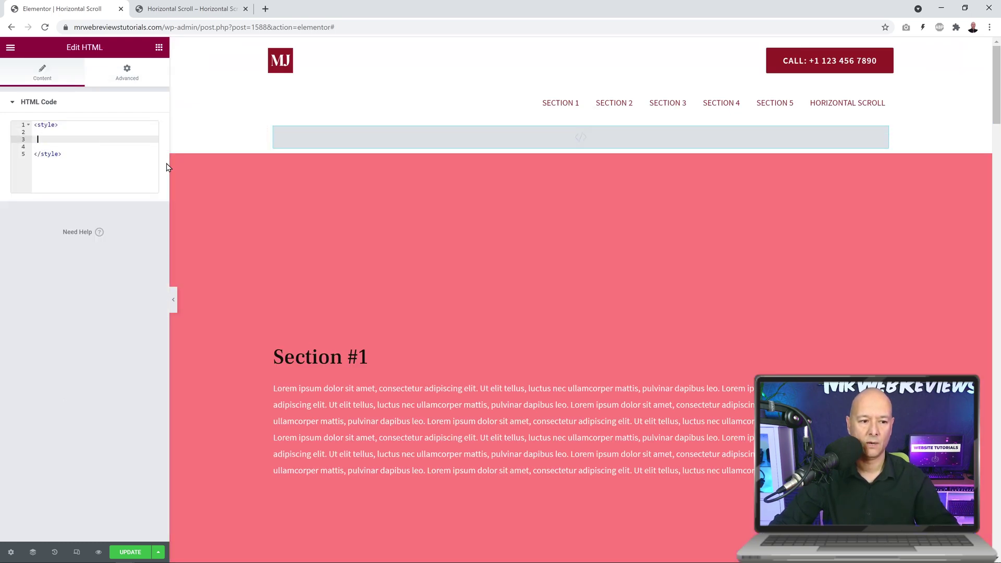
{"action": "key", "text": "Up"}
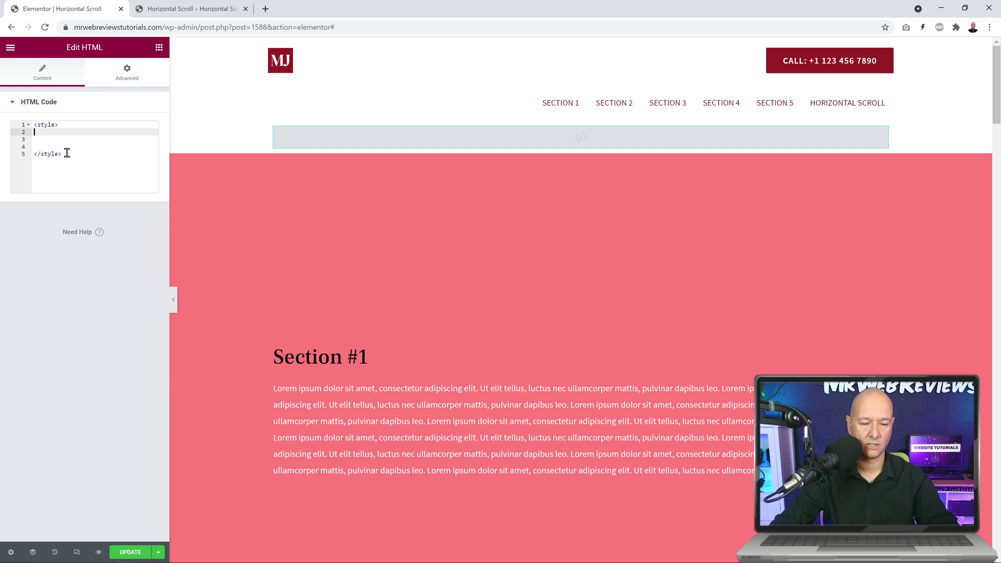
{"action": "type", "text": ".entry-content.clear {     width: 100vh;     height: 100vw;     overflow-x: hidden;     overflow-y: scroll;     transform: rotate(-90deg) translateX(-100vh);     transform-origin: top left;     position: absolute;     scrollbar-width: none;     -ms-overflow-style: none; } .elementor-section-wrap{   transform: rotate(90deg) translateY(-100vh);   transform-origin: top left;   display:flex;   flex-direction: row;    width: 600vw; }  .section{ width:100vw; height:10vh}  ::-webkit-scrollbar{ display:none }"}
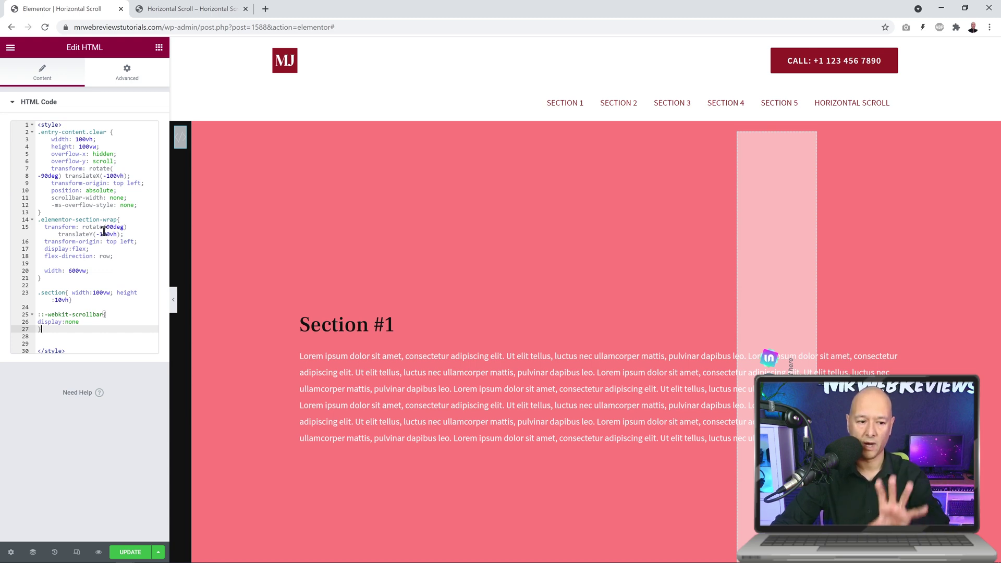
- Highlight the section class in the pasted CSS, then return to the page preview
{"action": "double_click", "coordinate": [46, 296]}
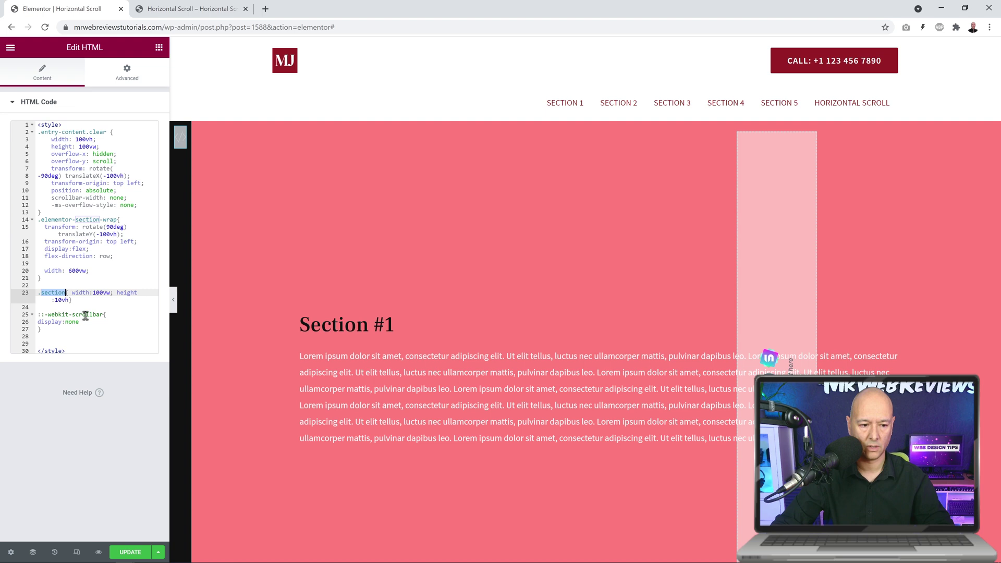
{"action": "left_click", "coordinate": [114, 326]}
{"action": "left_click", "coordinate": [257, 305]}
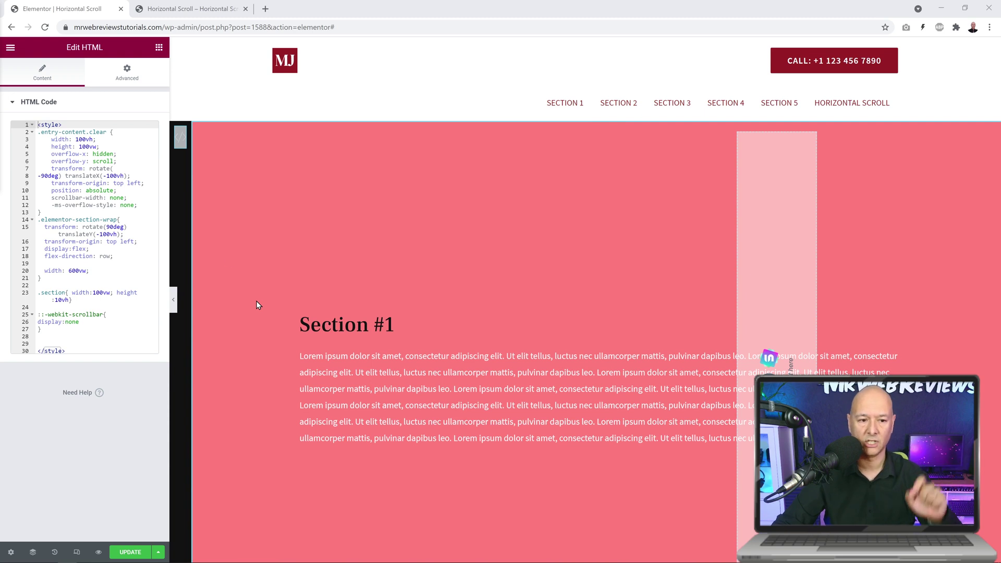
{"action": "mouse_move", "coordinate": [180, 145]}
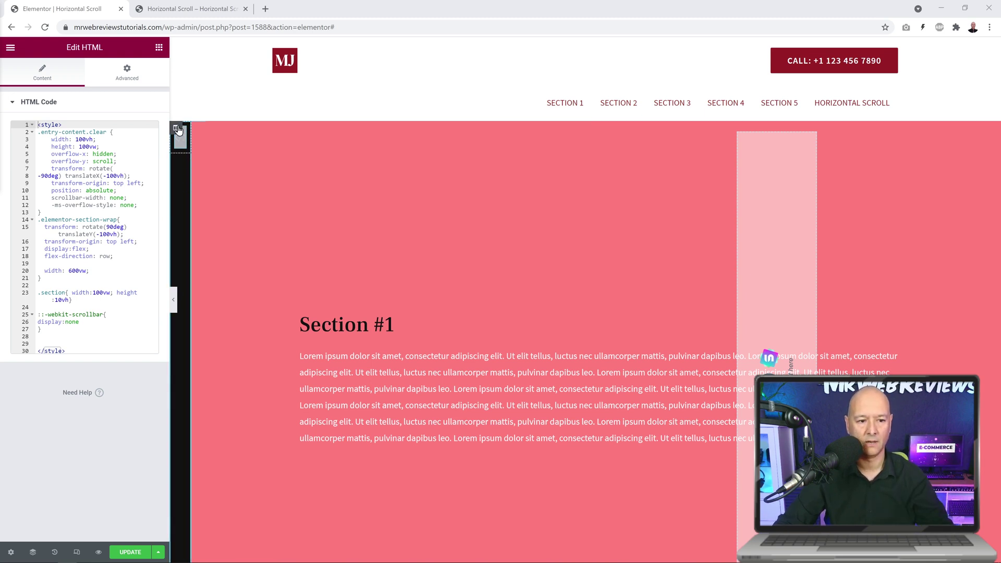
- Hide the HTML widget's column on desktop, tablet and mobile, update the page, and view its preview
{"action": "left_click", "coordinate": [176, 130]}
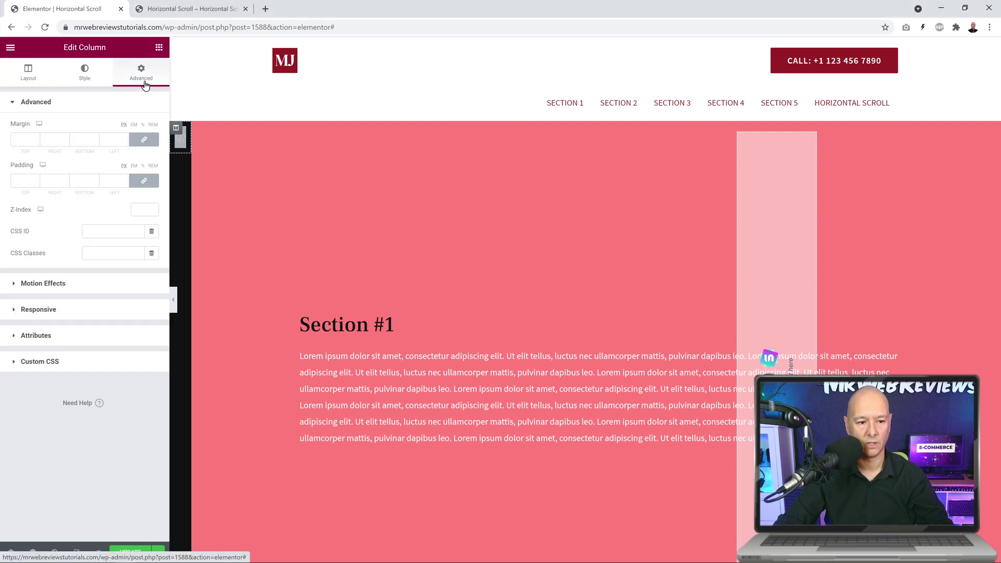
{"action": "left_click", "coordinate": [39, 309]}
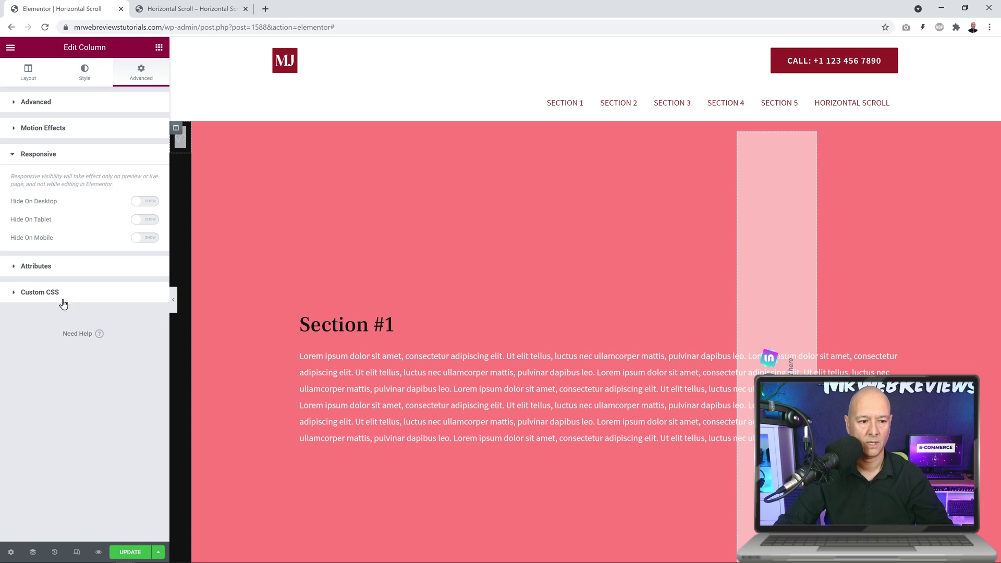
{"action": "left_click", "coordinate": [146, 204]}
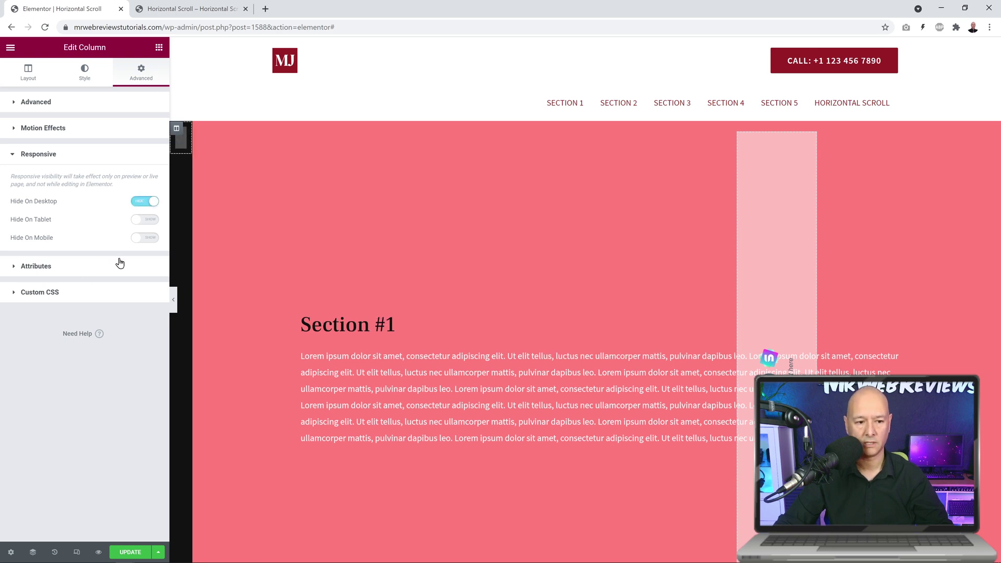
{"action": "left_click", "coordinate": [148, 220]}
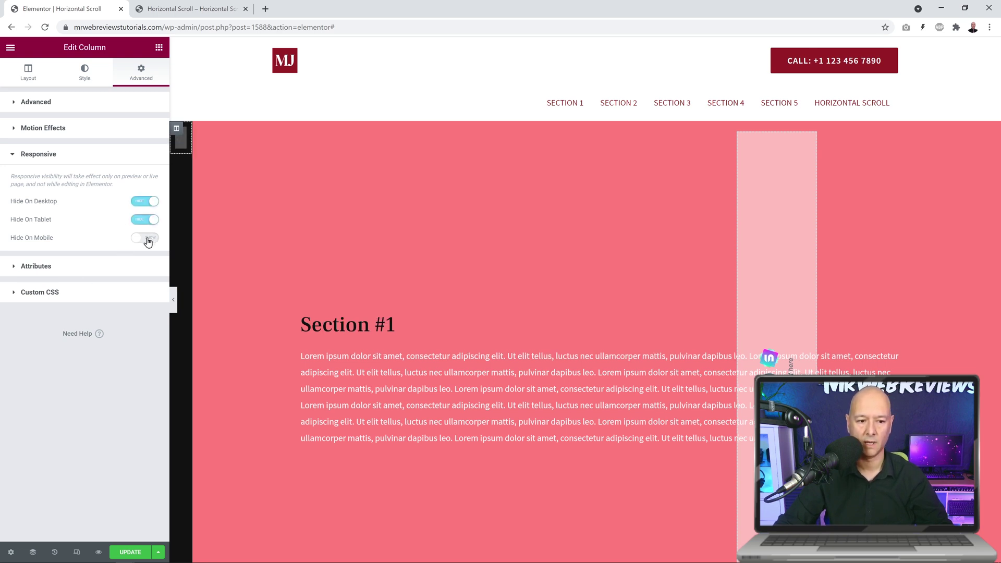
{"action": "left_click", "coordinate": [148, 239]}
{"action": "left_click", "coordinate": [126, 552]}
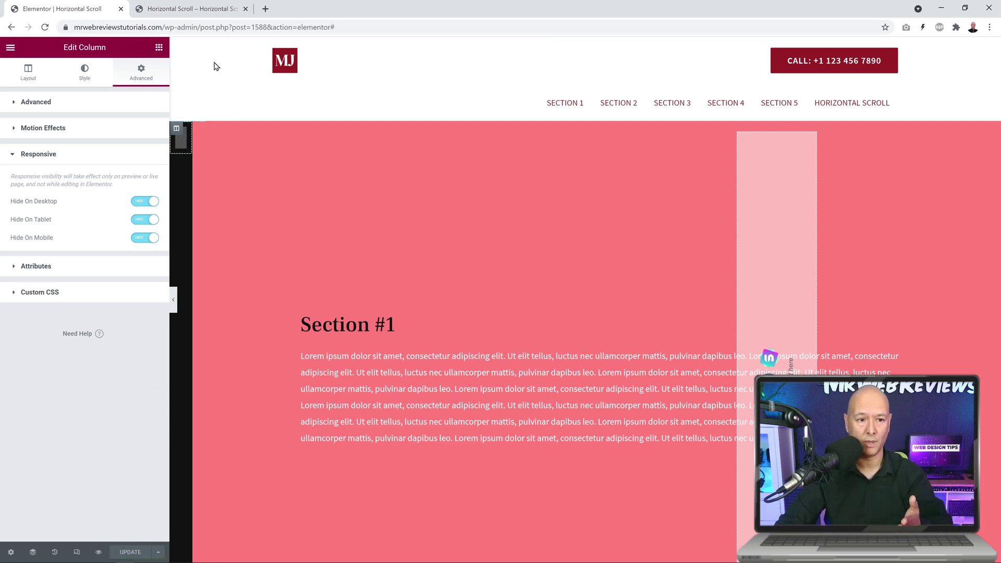
{"action": "left_click", "coordinate": [205, 9]}
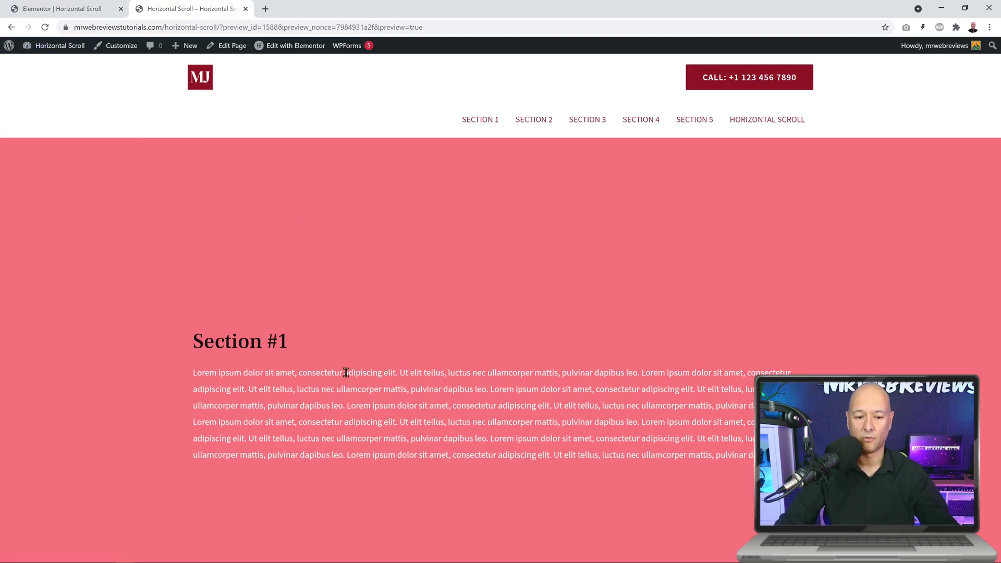
{"action": "scroll", "coordinate": [369, 334], "scroll_direction": "down", "scroll_amount": 5}
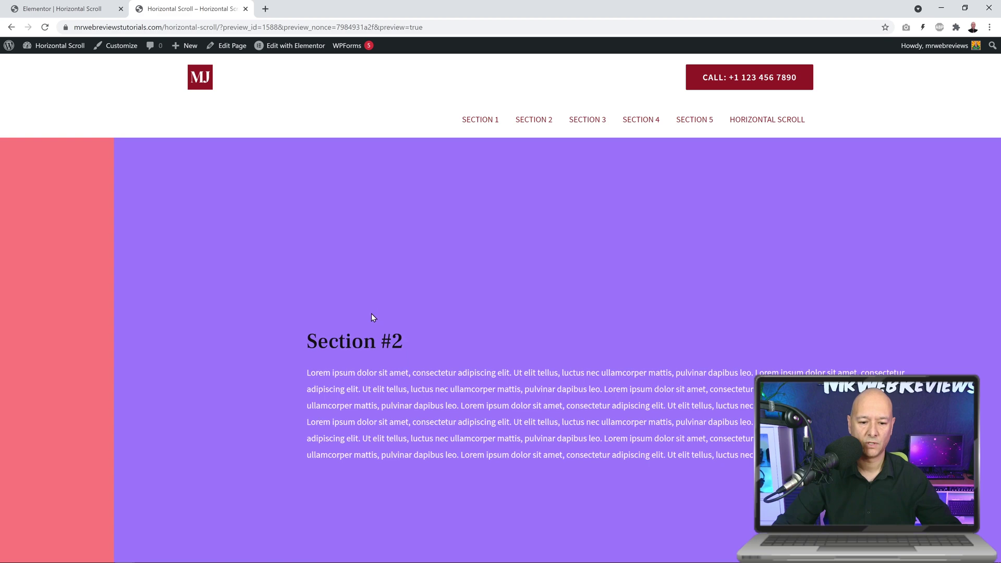
{"action": "scroll", "coordinate": [374, 308], "scroll_direction": "down", "scroll_amount": 10}
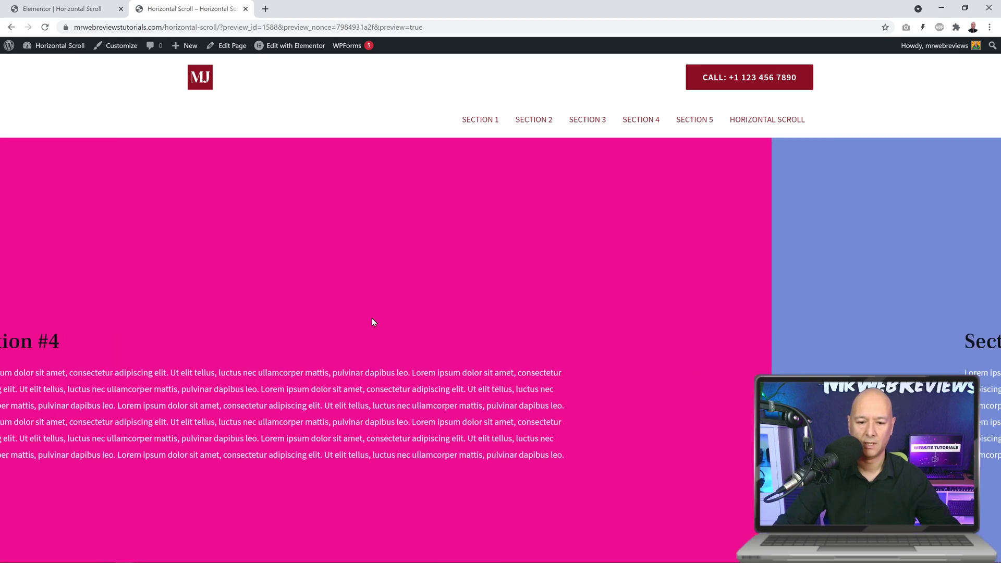
{"action": "scroll", "coordinate": [373, 322], "scroll_direction": "down", "scroll_amount": 10}
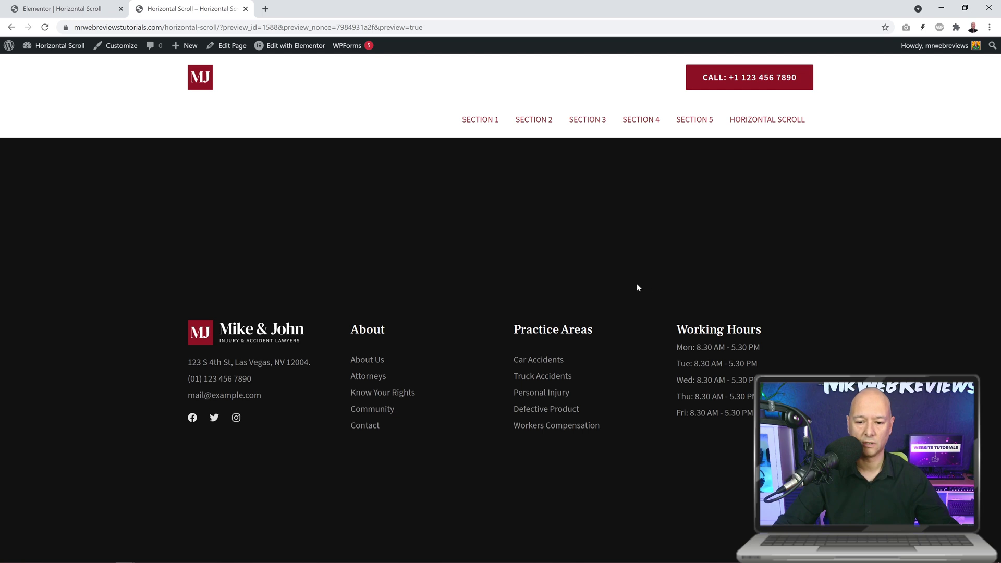
{"action": "scroll", "coordinate": [635, 288], "scroll_direction": "down", "scroll_amount": 2}
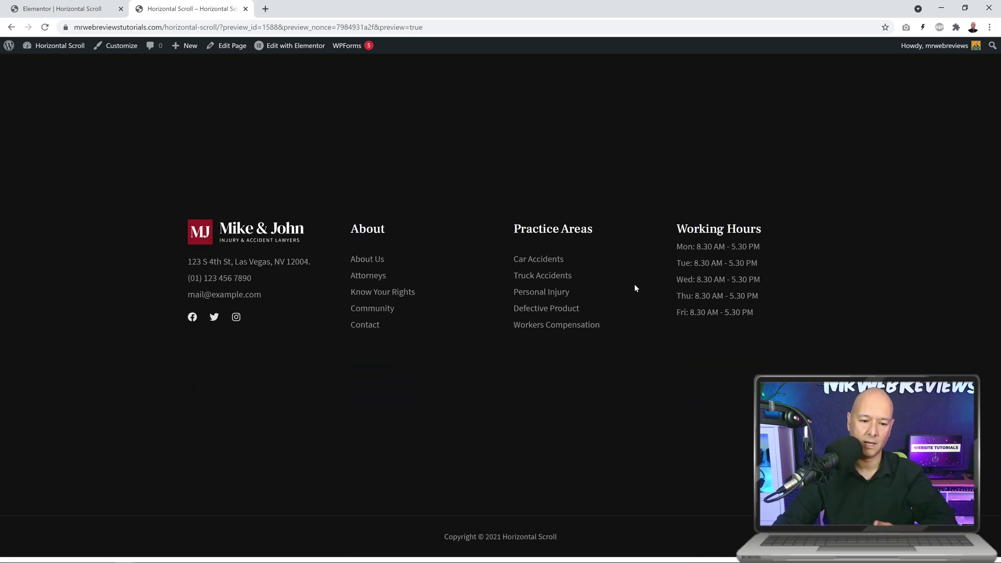
{"action": "scroll", "coordinate": [635, 285], "scroll_direction": "up", "scroll_amount": 3}
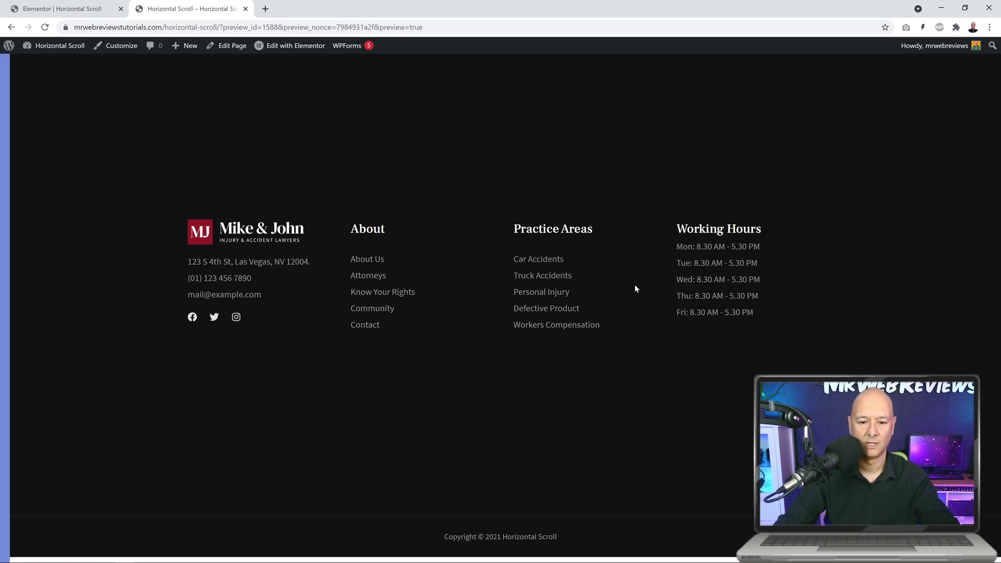
{"action": "scroll", "coordinate": [634, 286], "scroll_direction": "up", "scroll_amount": 10}
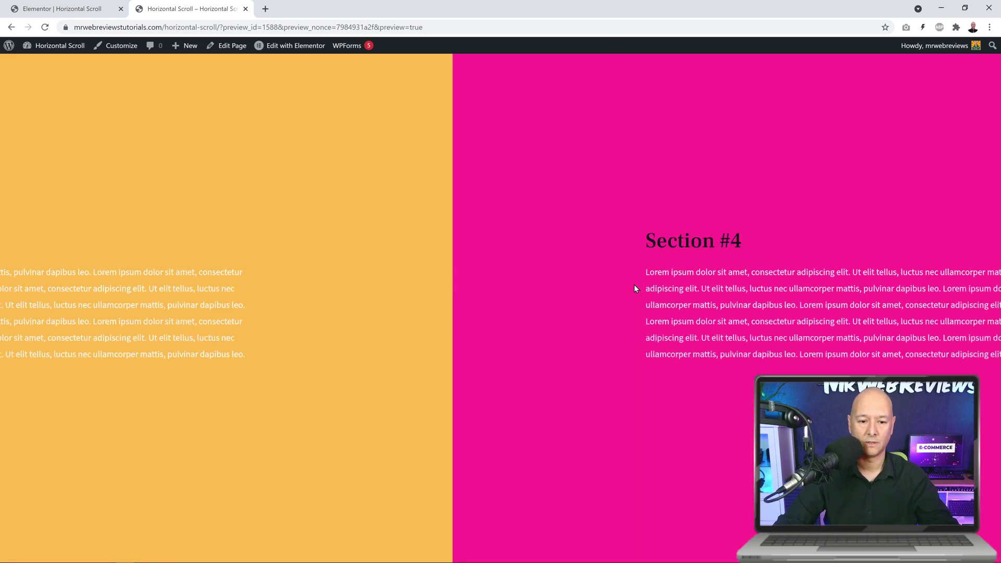
{"action": "scroll", "coordinate": [634, 284], "scroll_direction": "up", "scroll_amount": 8}
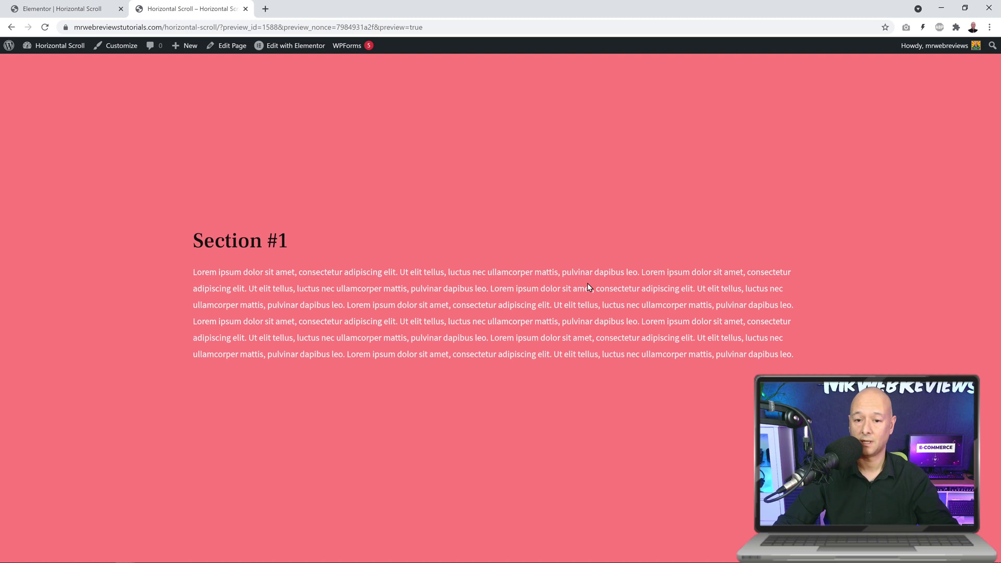
{"action": "scroll", "coordinate": [582, 245], "scroll_direction": "up", "scroll_amount": 2}
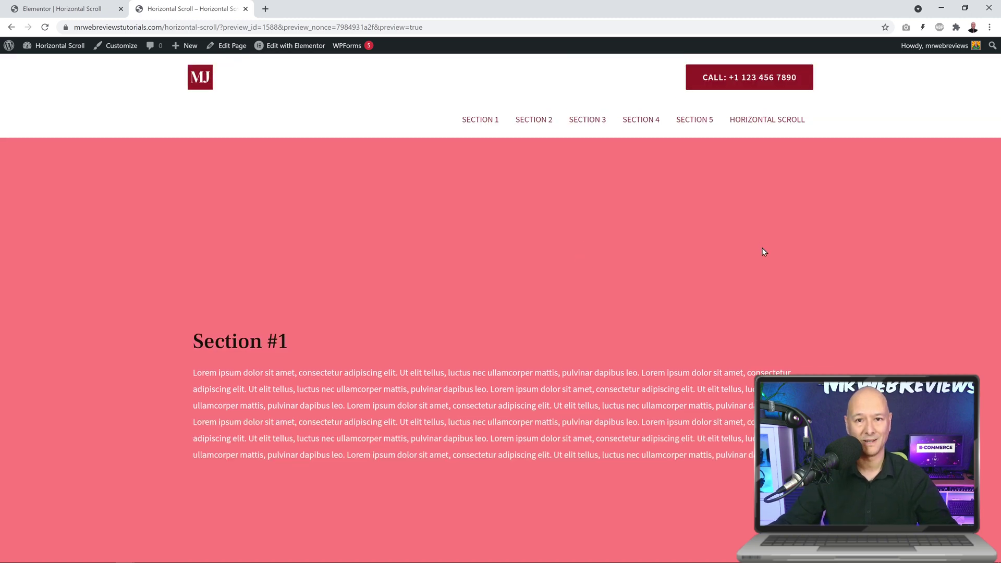